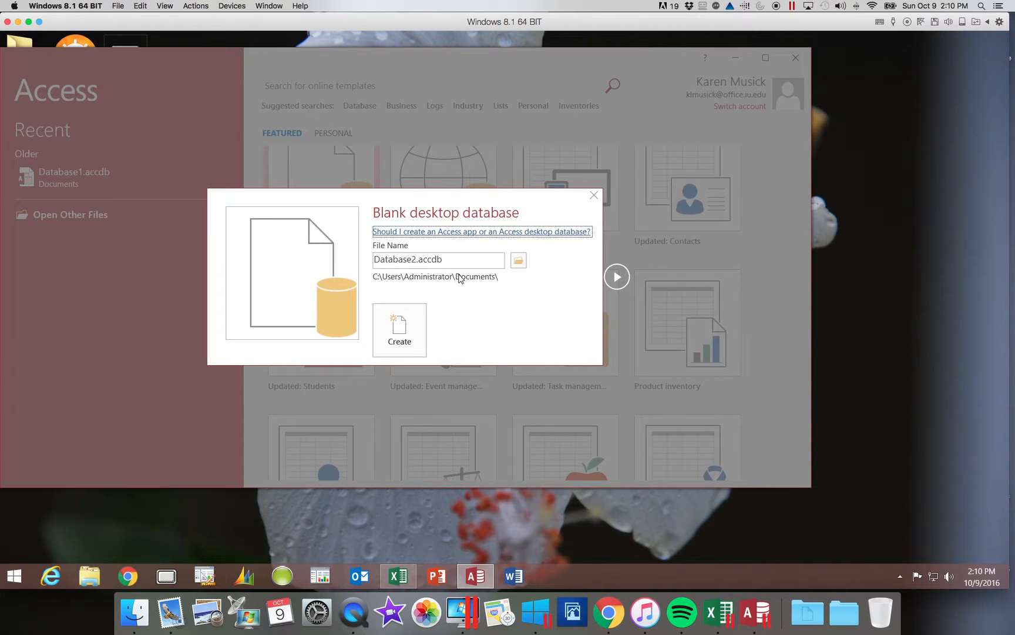
# - Browse to C:\Data Files\IUPUI Fall 2016 Spr 2017\Files used in Videos for the new database
pyautogui.click(518, 261)
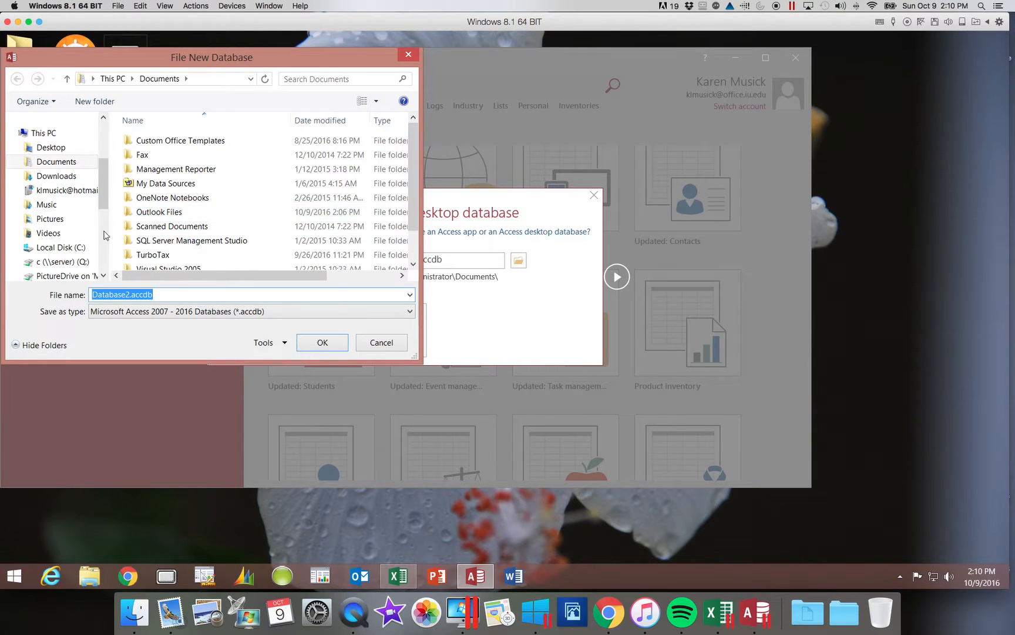
pyautogui.click(86, 251)
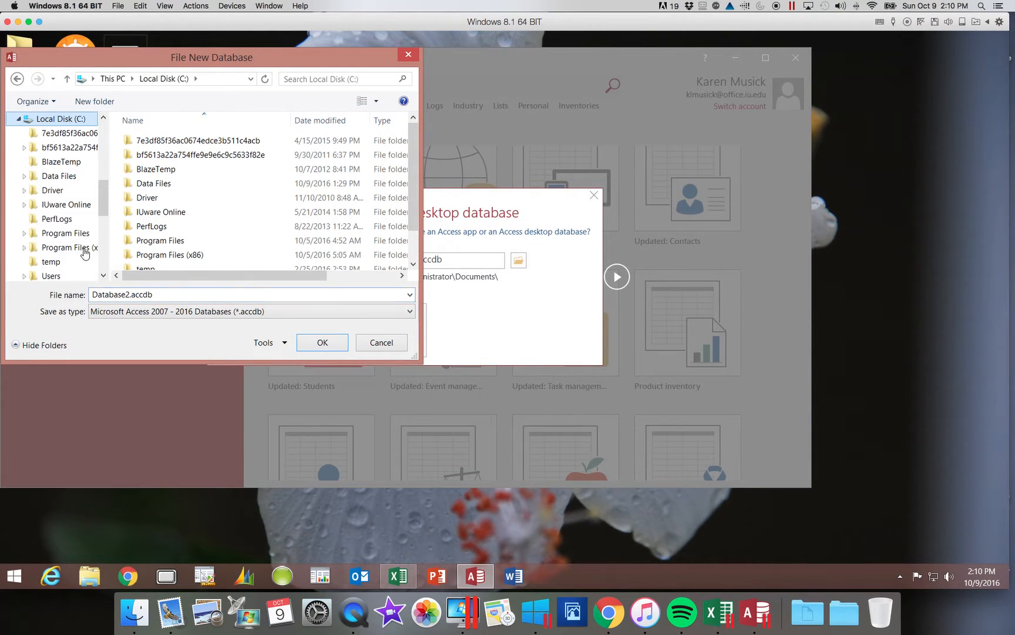
pyautogui.click(165, 185)
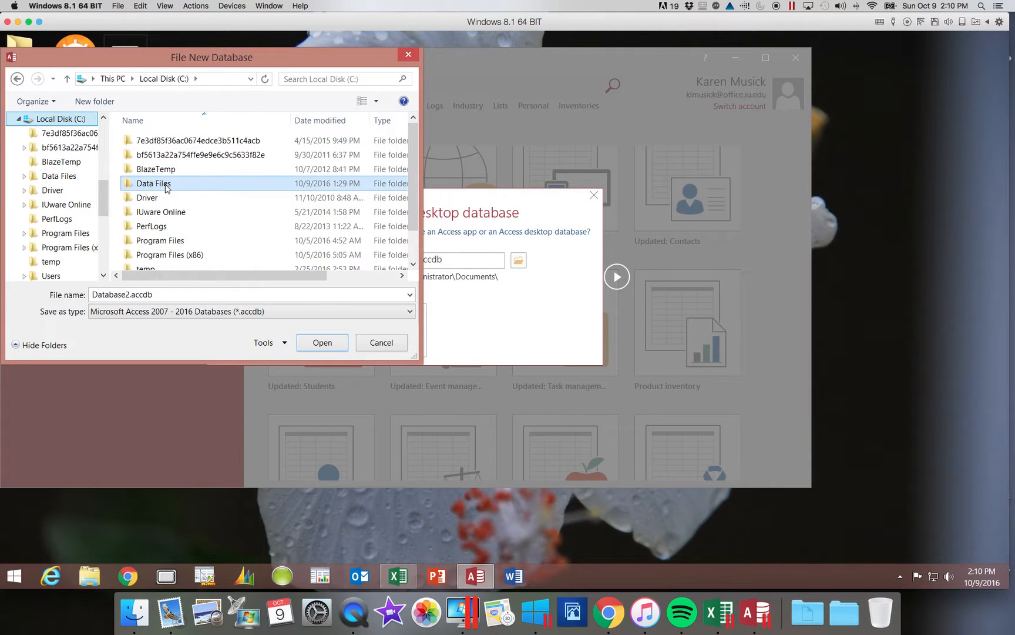
pyautogui.doubleClick(166, 185)
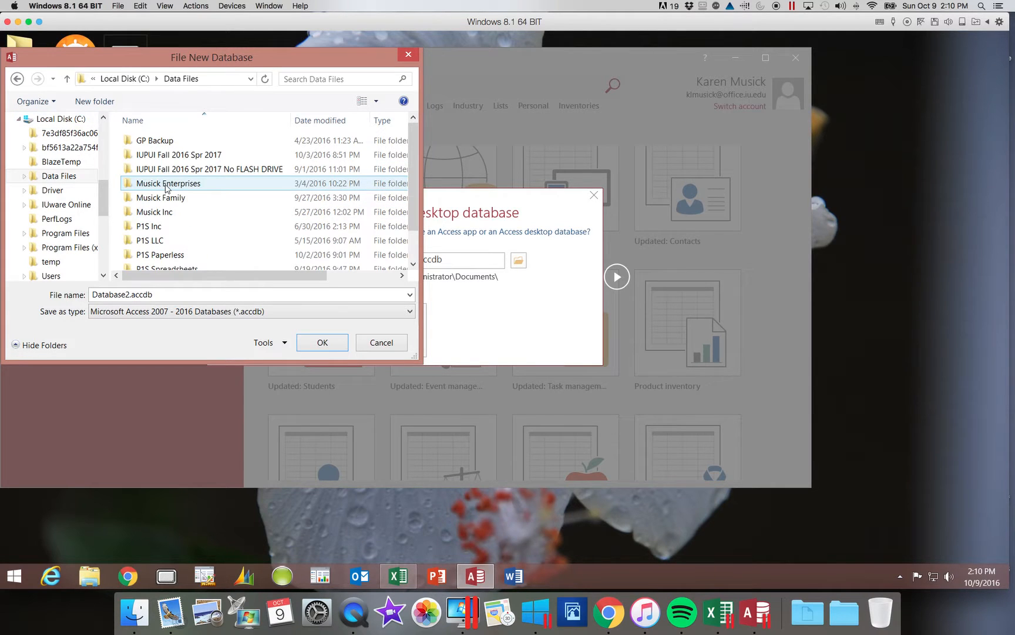
pyautogui.doubleClick(180, 156)
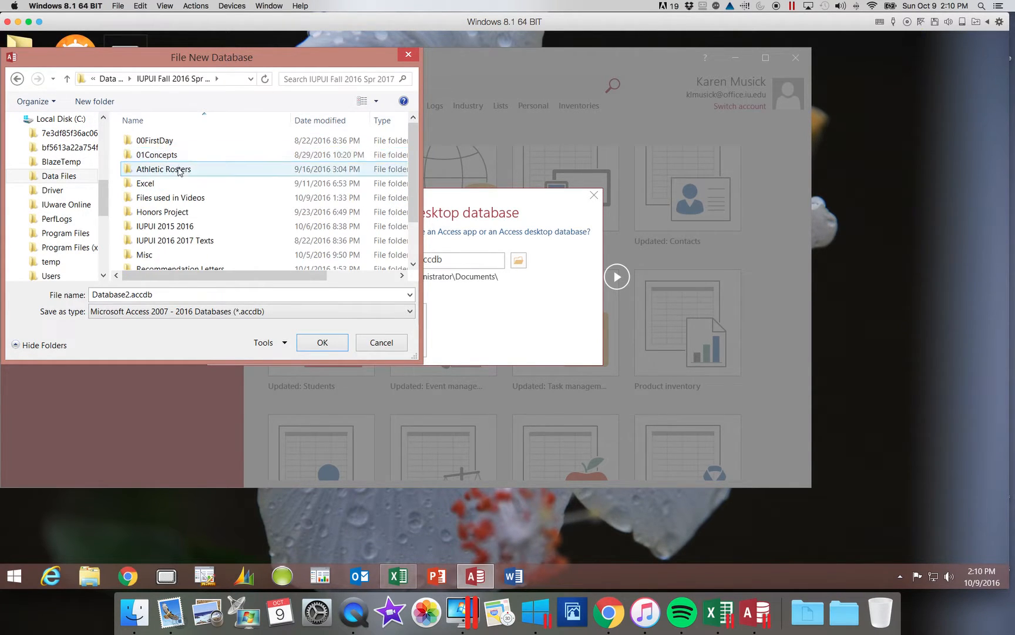
pyautogui.doubleClick(190, 198)
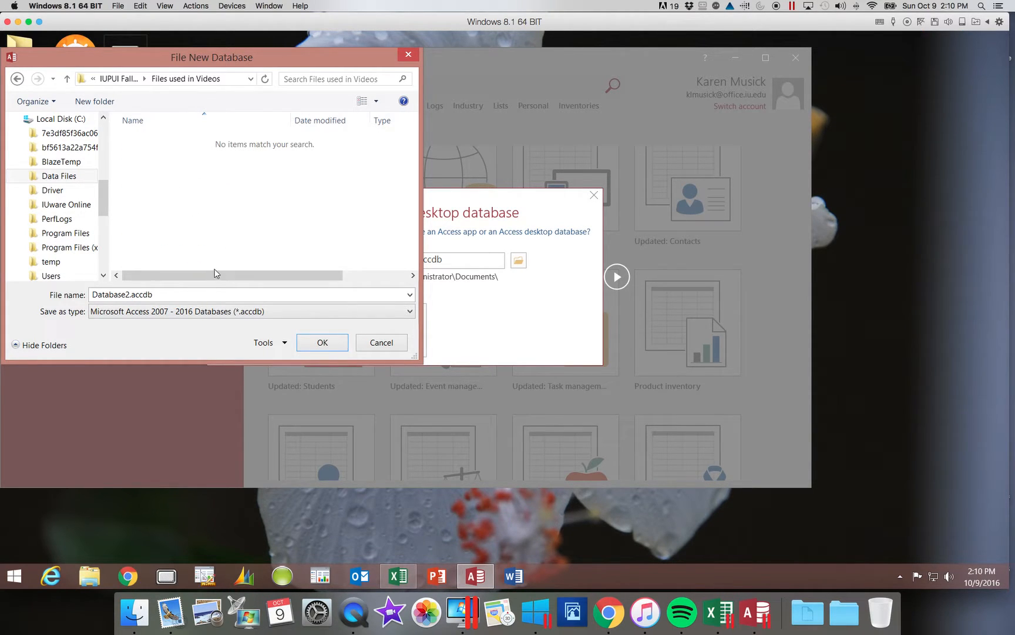
# - Replace Database2 with Riverview as the file name and confirm the location
pyautogui.doubleClick(129, 295)
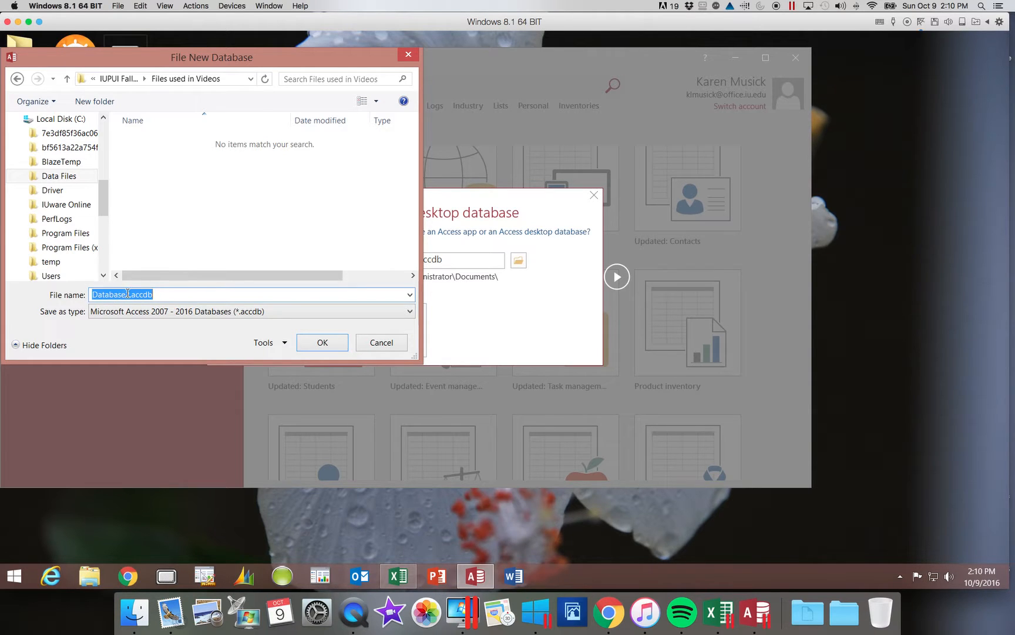
pyautogui.moveTo(129, 295); pyautogui.dragTo(85, 297)
pyautogui.write('Riverview')
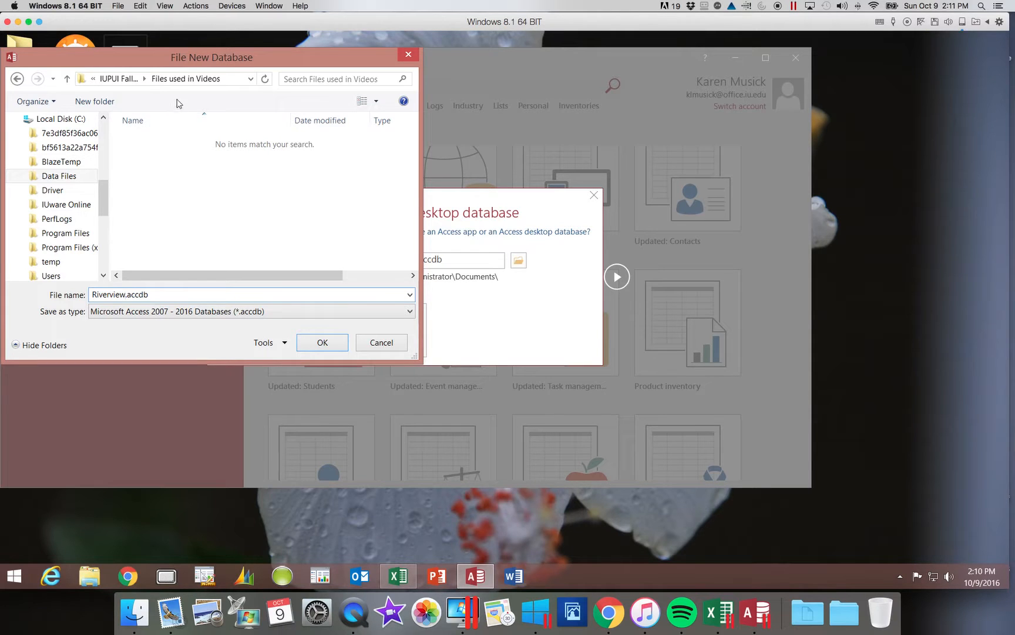
pyautogui.click(323, 342)
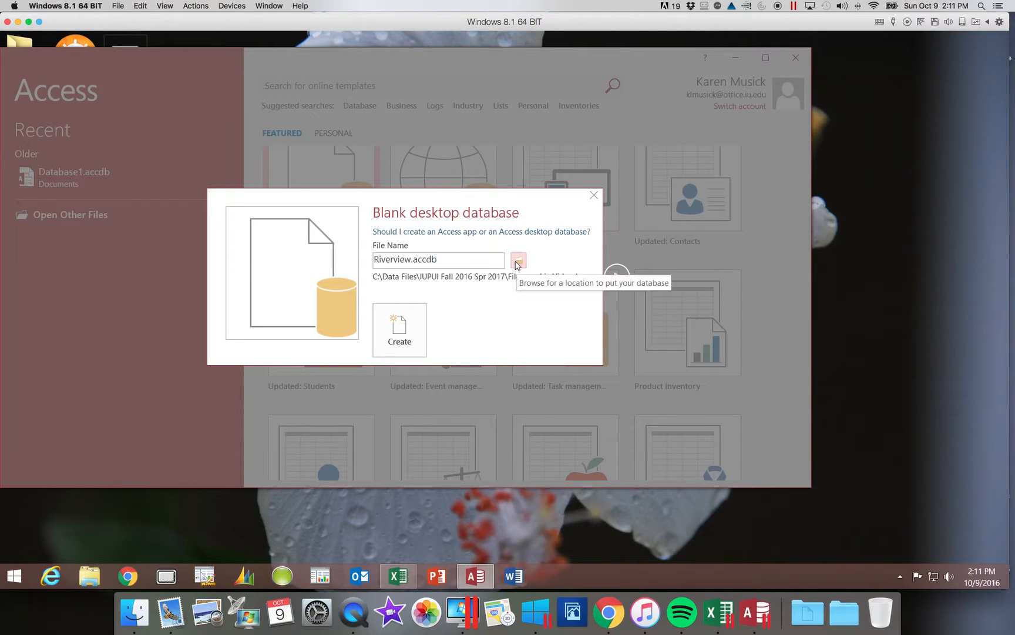
# - Create Riverview.accdb, maximize Access, and glance at the Quick Access Toolbar options
pyautogui.click(408, 320)
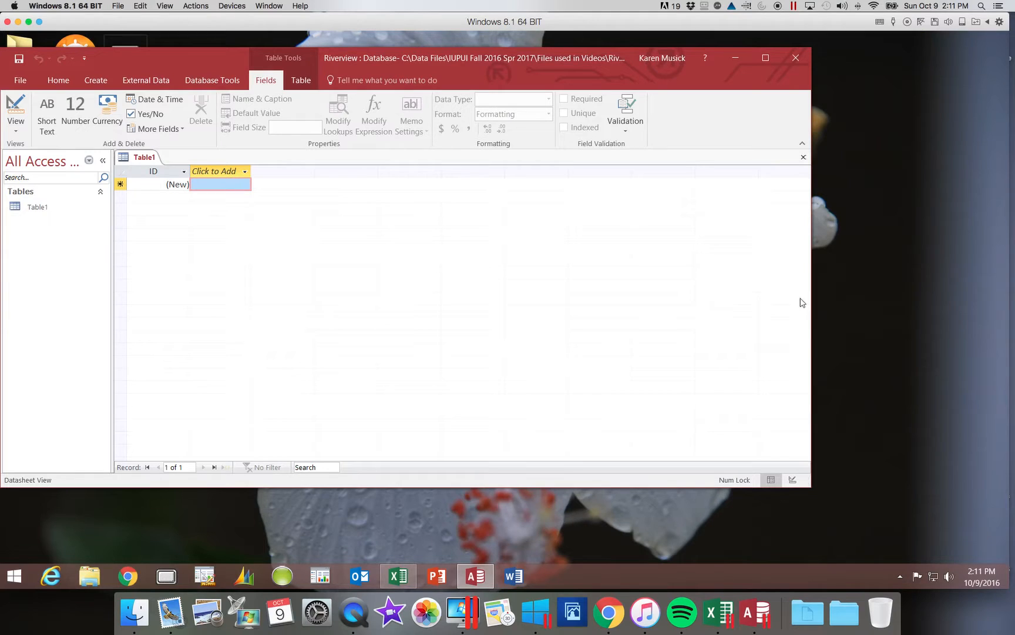
pyautogui.click(771, 59)
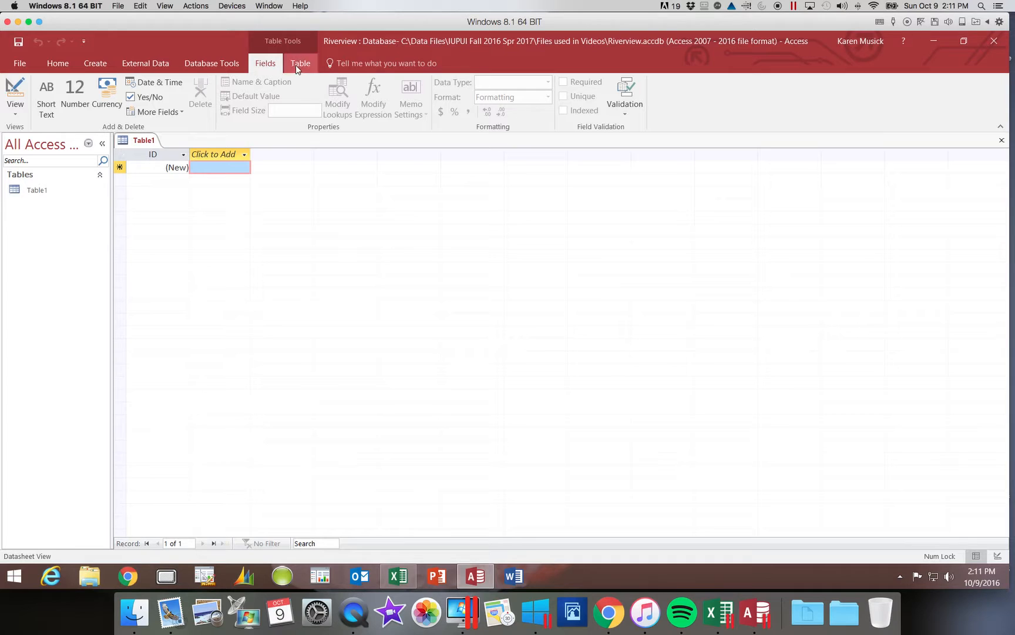
pyautogui.click(83, 43)
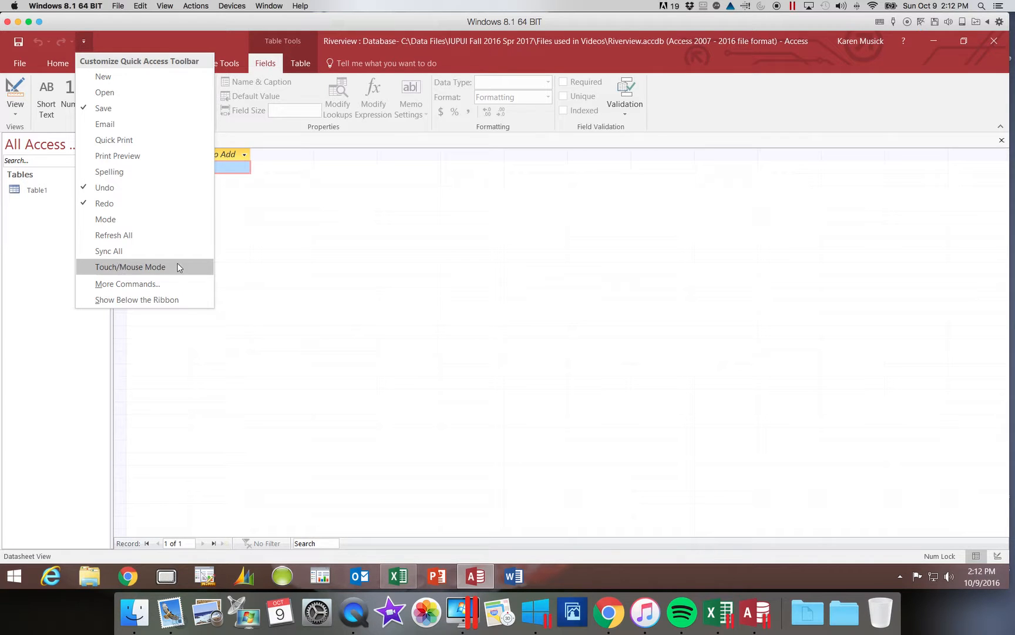
pyautogui.click(379, 249)
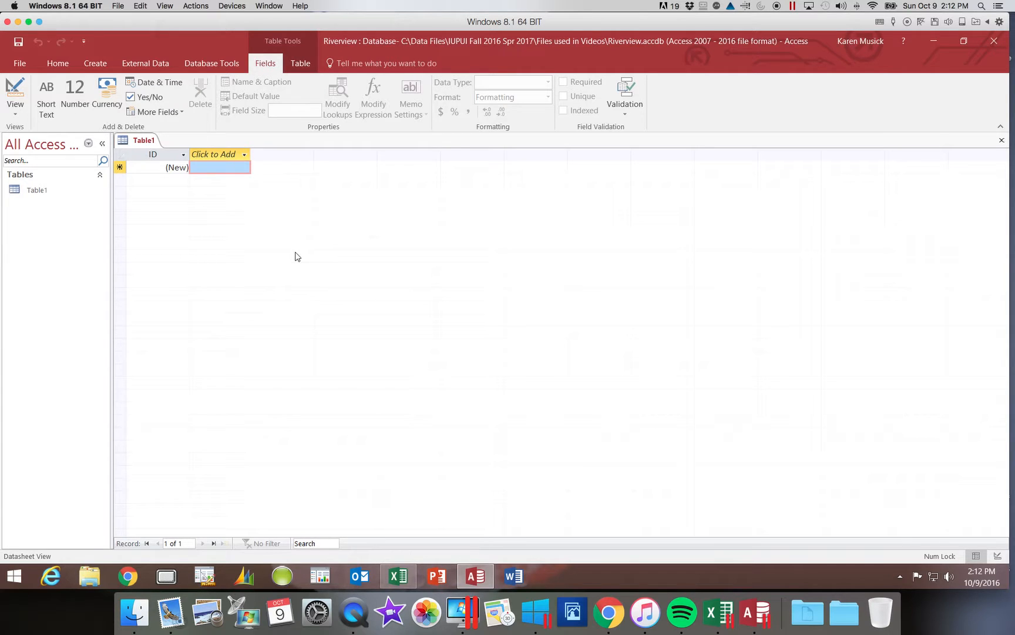
# - Change Table1's first column header from ID to VisitID
pyautogui.click(159, 156)
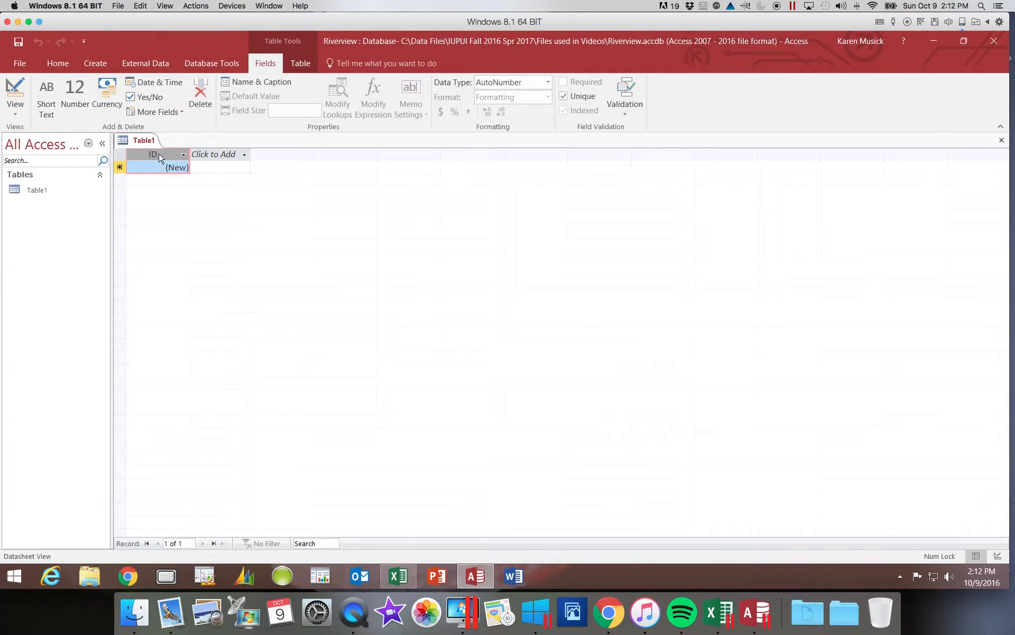
pyautogui.doubleClick(160, 155)
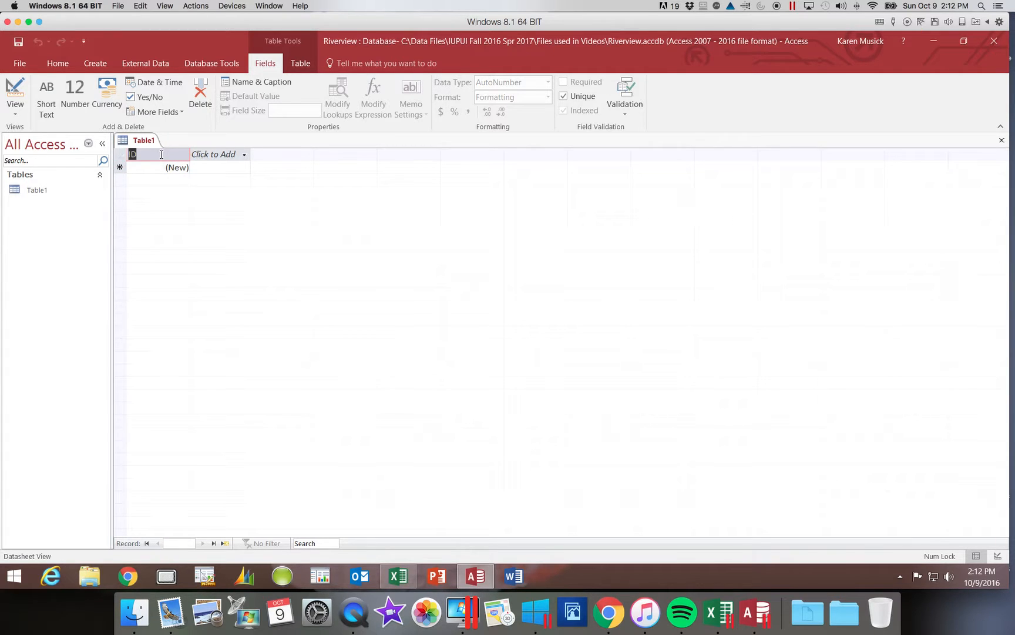
pyautogui.write('VisitID')
pyautogui.press('Tab')
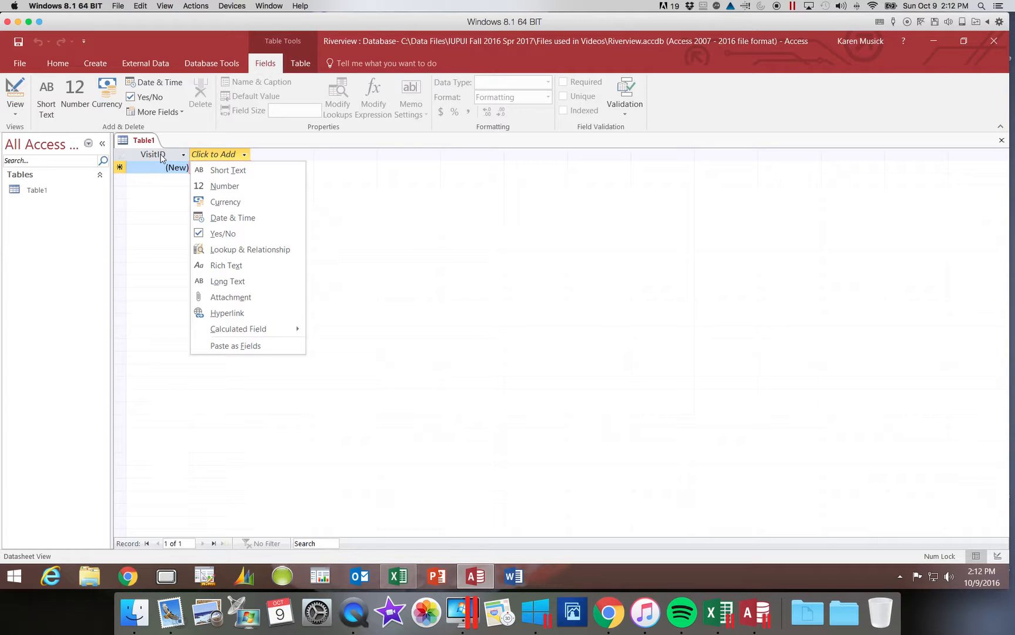
pyautogui.click(157, 154)
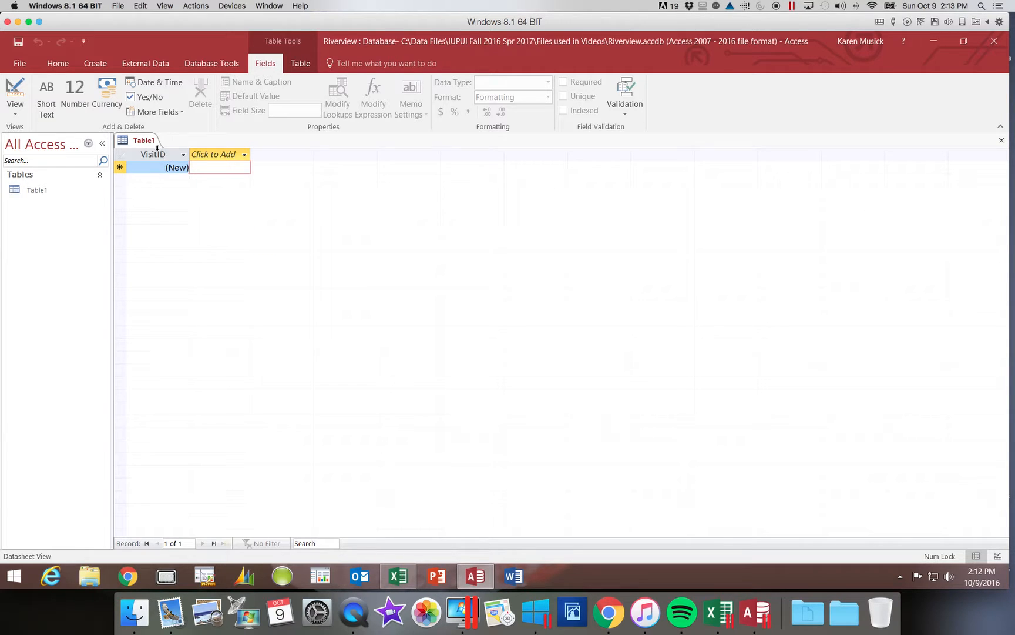
pyautogui.click(153, 154)
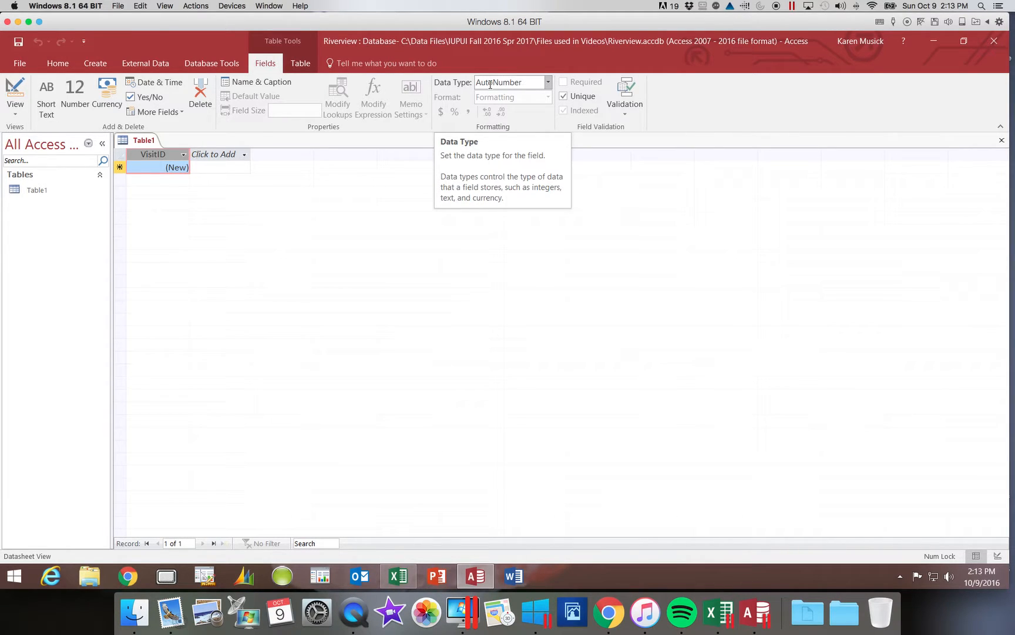
# - Give VisitID the Short Text data type, then open the Click to Add field list
pyautogui.click(548, 82)
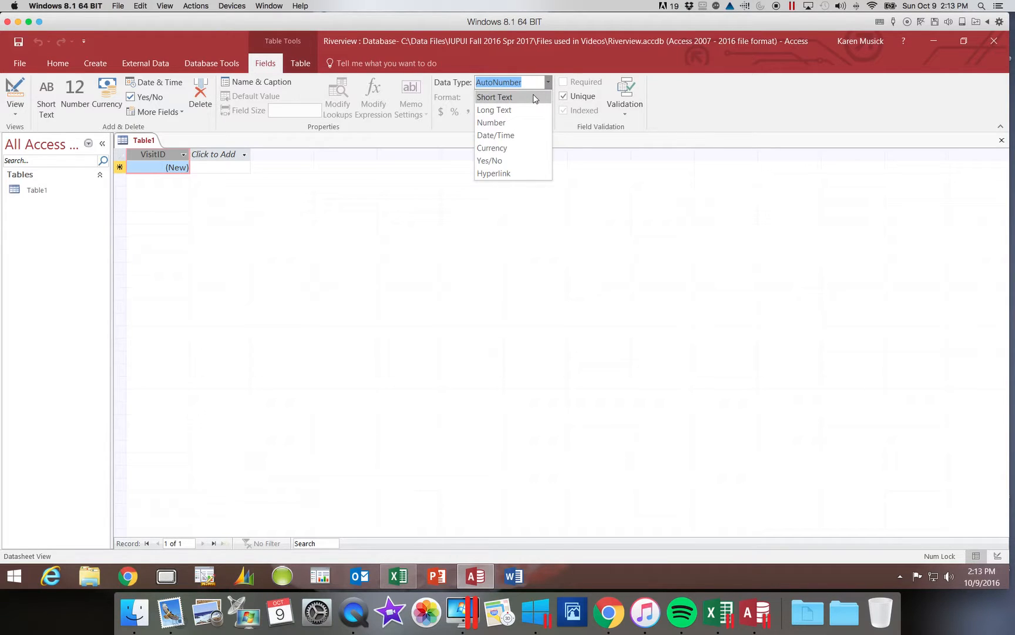
pyautogui.click(533, 96)
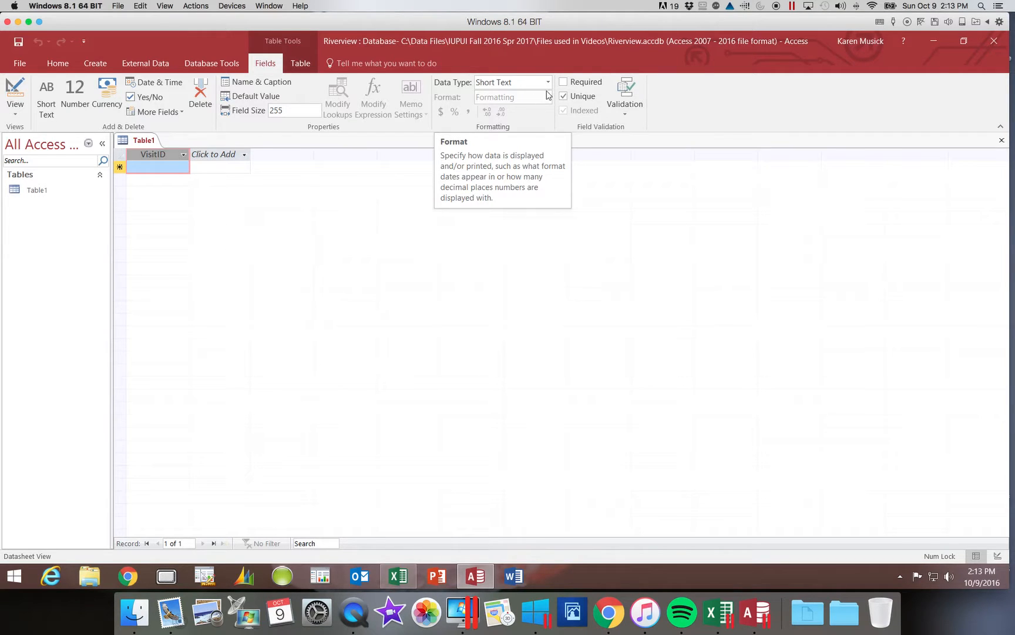
pyautogui.click(549, 84)
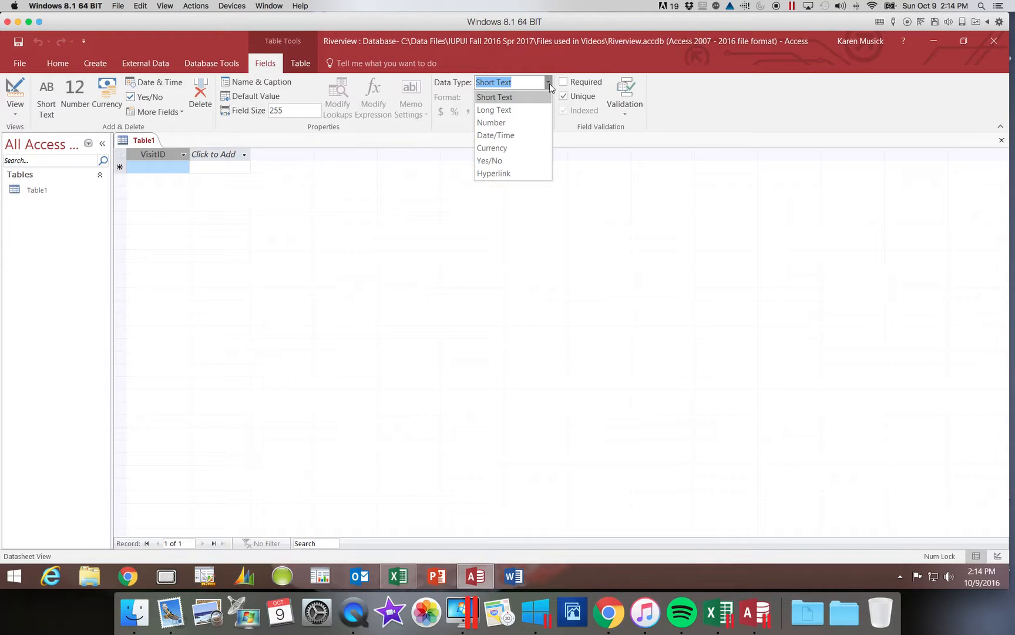
pyautogui.click(510, 96)
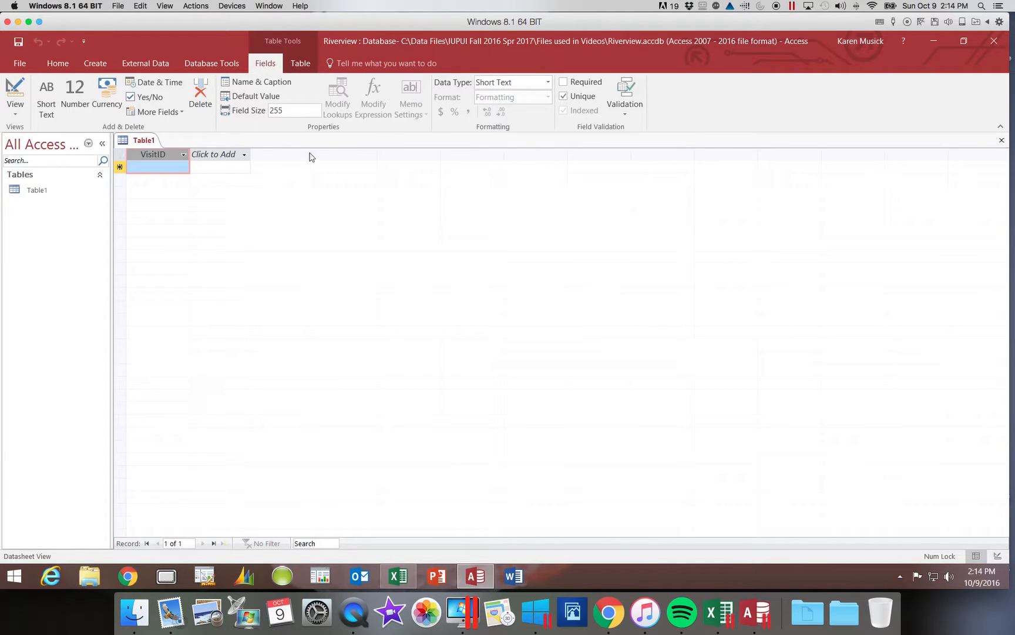
pyautogui.click(245, 155)
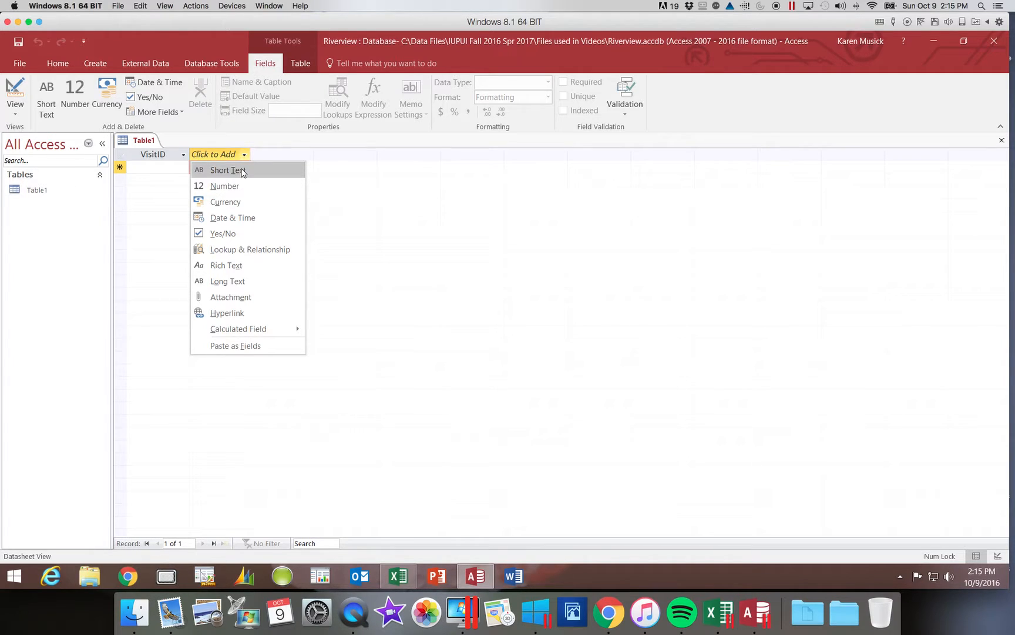
# - Add a Short Text column headed AnimalID after VisitID
pyautogui.click(241, 170)
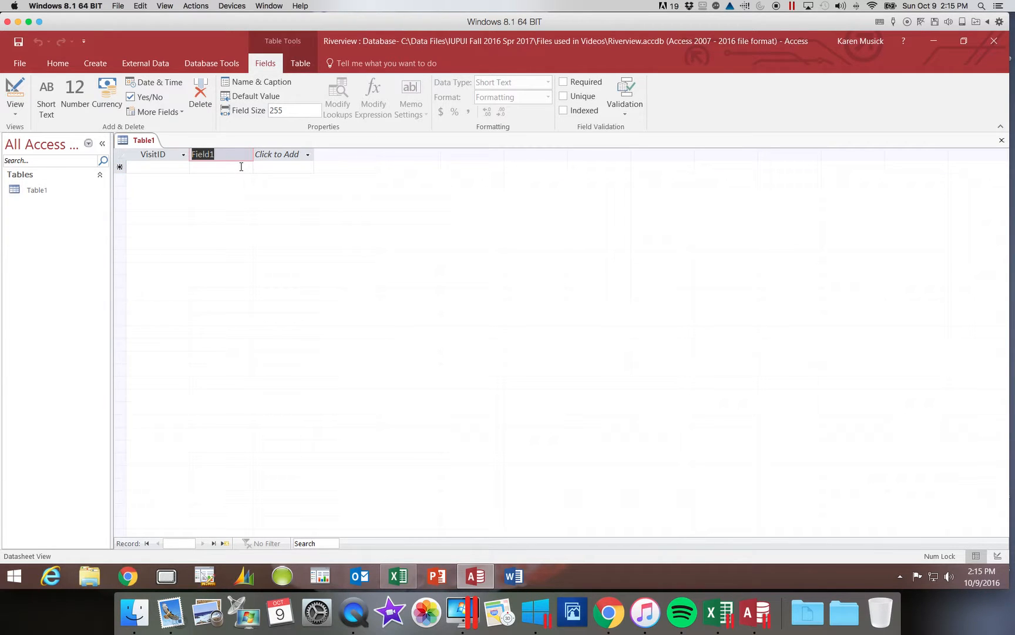
pyautogui.write('AnimalID')
# - Insert a Date & Time column named VisitDate after AnimalID
pyautogui.click(163, 82)
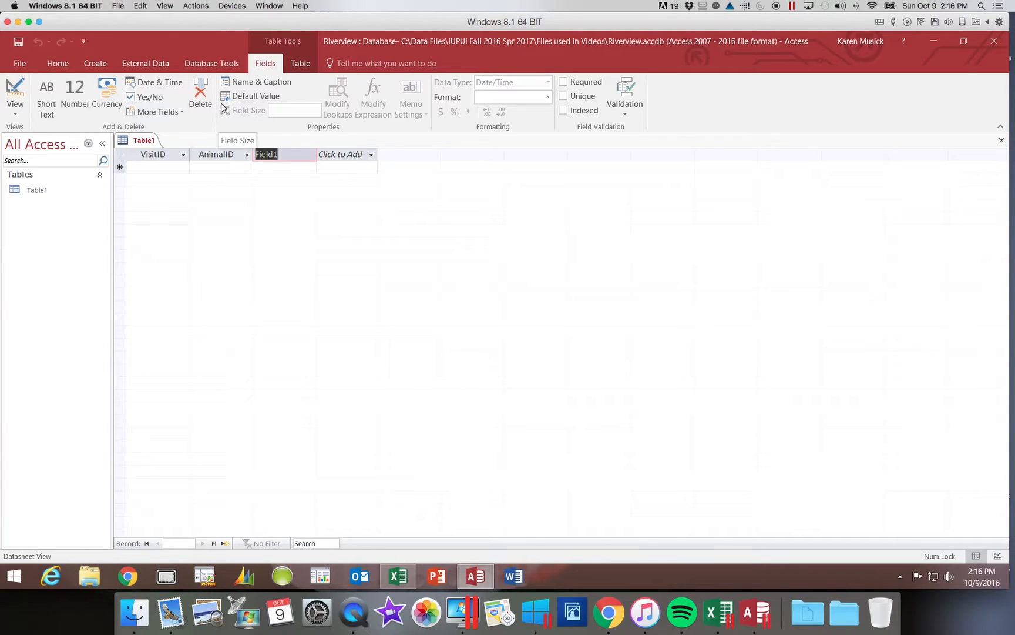
pyautogui.write('V')
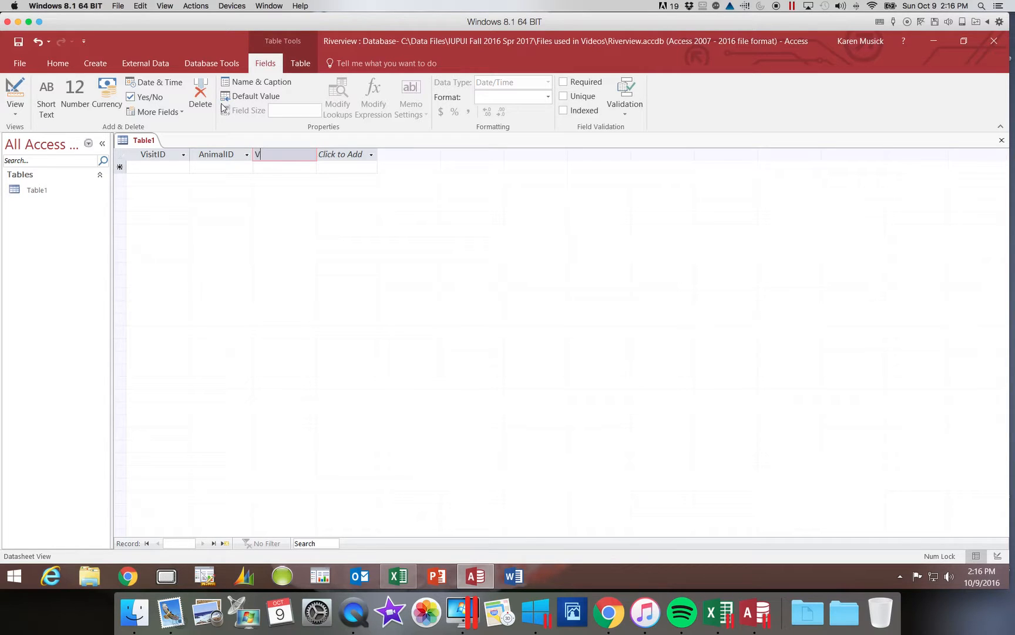
pyautogui.write('isitDate')
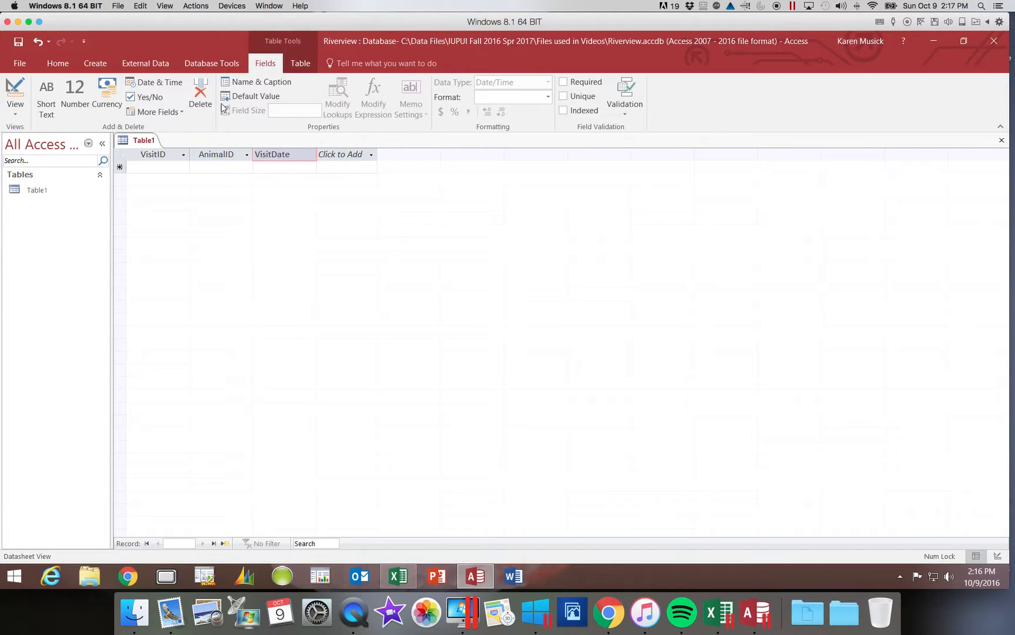
pyautogui.press('Return')
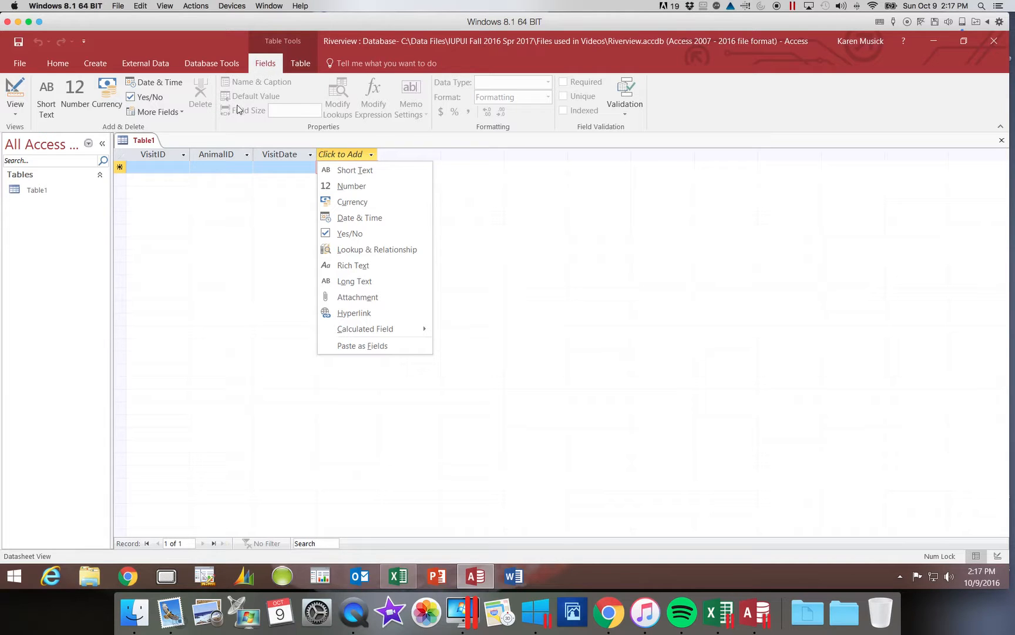
# - Insert a Short Text column named Reason after VisitDate
pyautogui.click(354, 171)
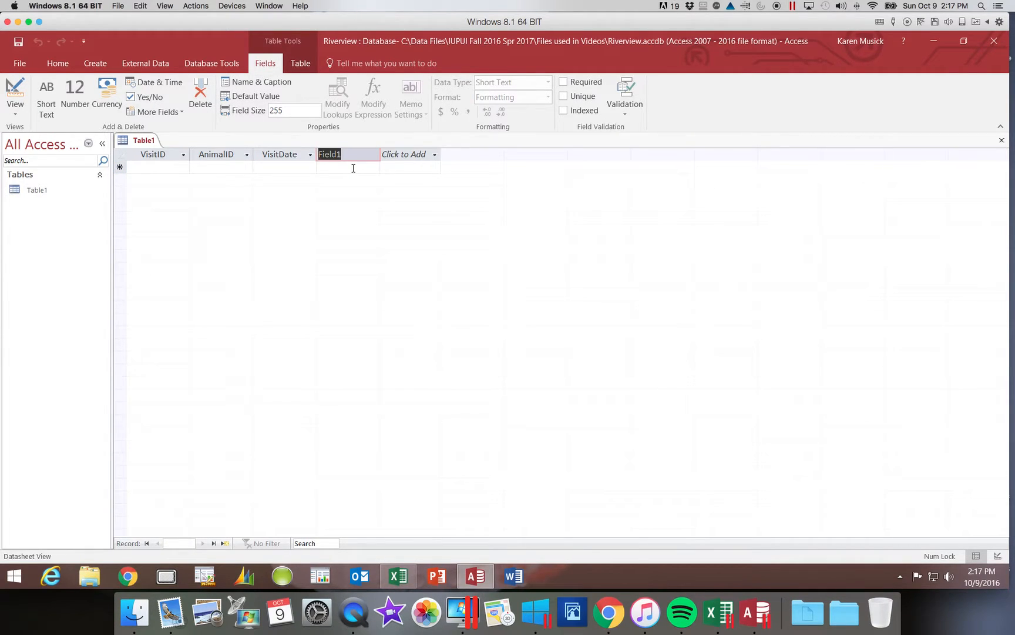
pyautogui.write('Reason')
pyautogui.press('Return')
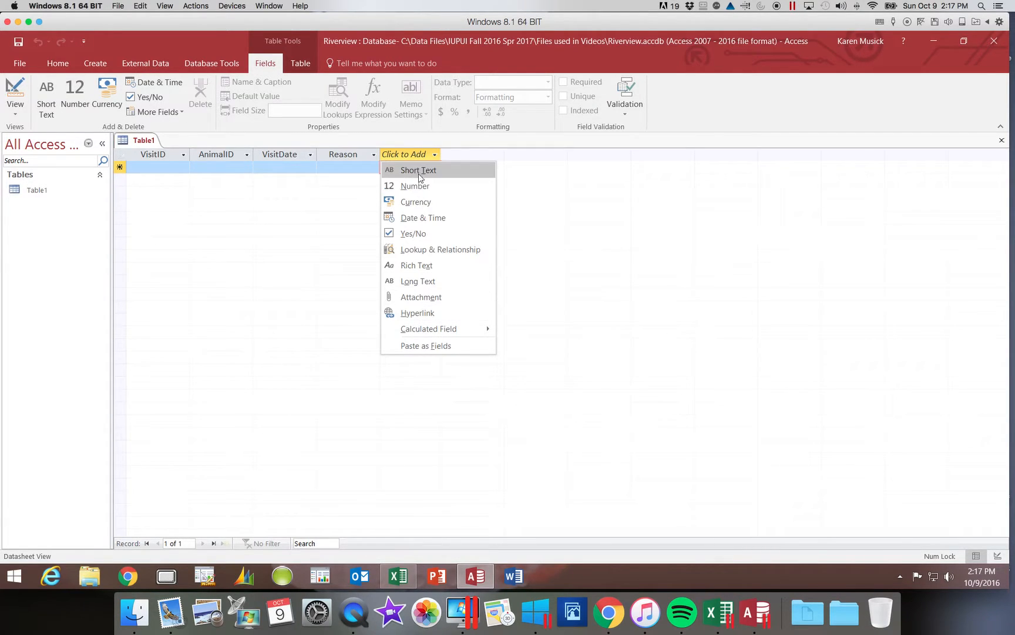
# - Insert a Yes/No column named OffSite after Reason
pyautogui.click(410, 234)
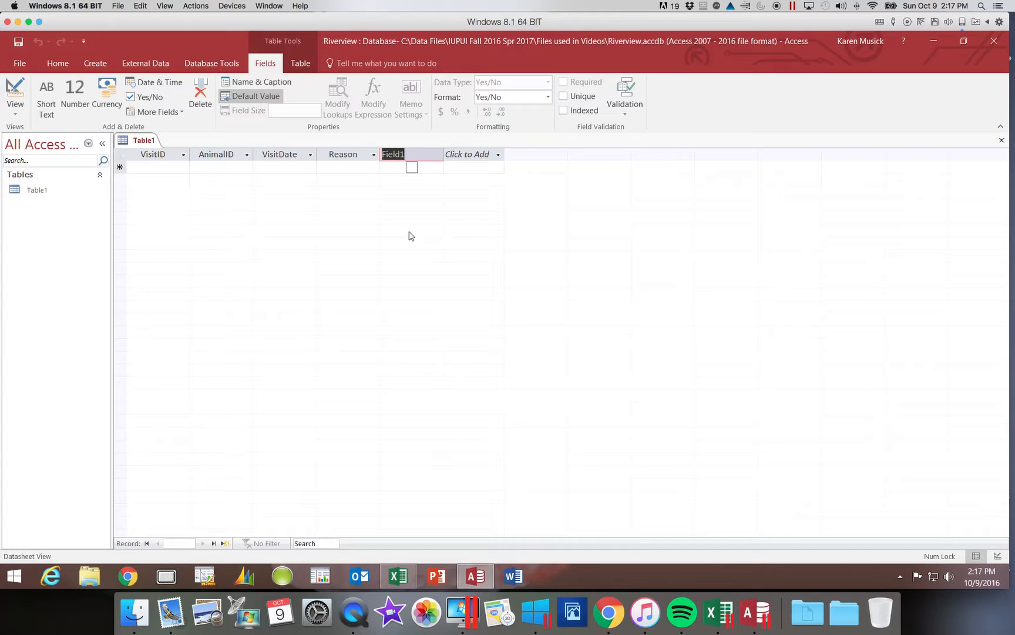
pyautogui.write('OffSite')
pyautogui.press('Return')
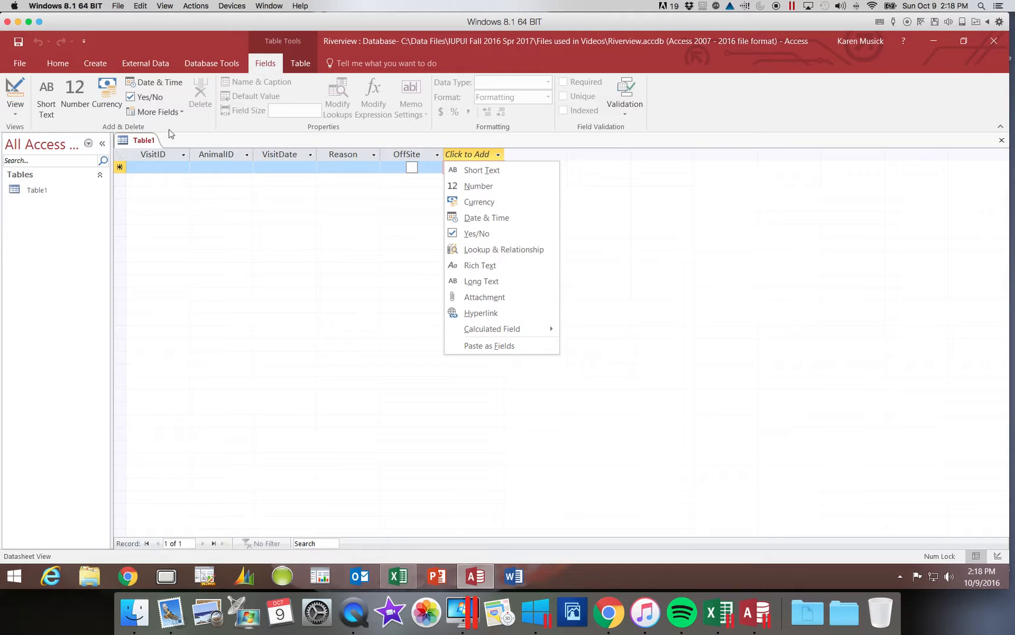
# - Save Table1 under the table name Visit
pyautogui.click(18, 42)
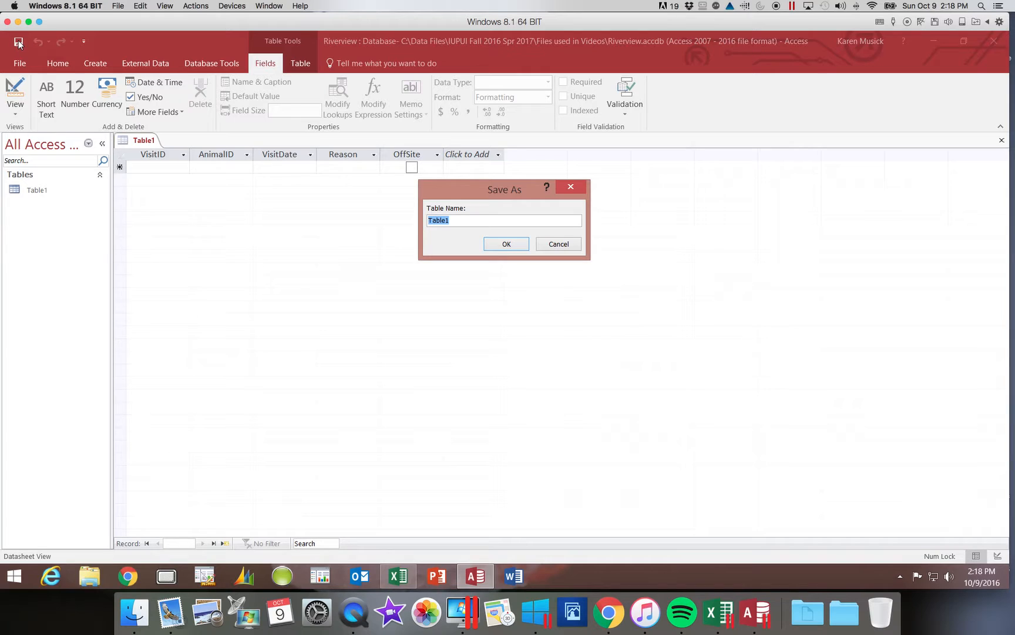
pyautogui.write('Visit')
pyautogui.click(506, 244)
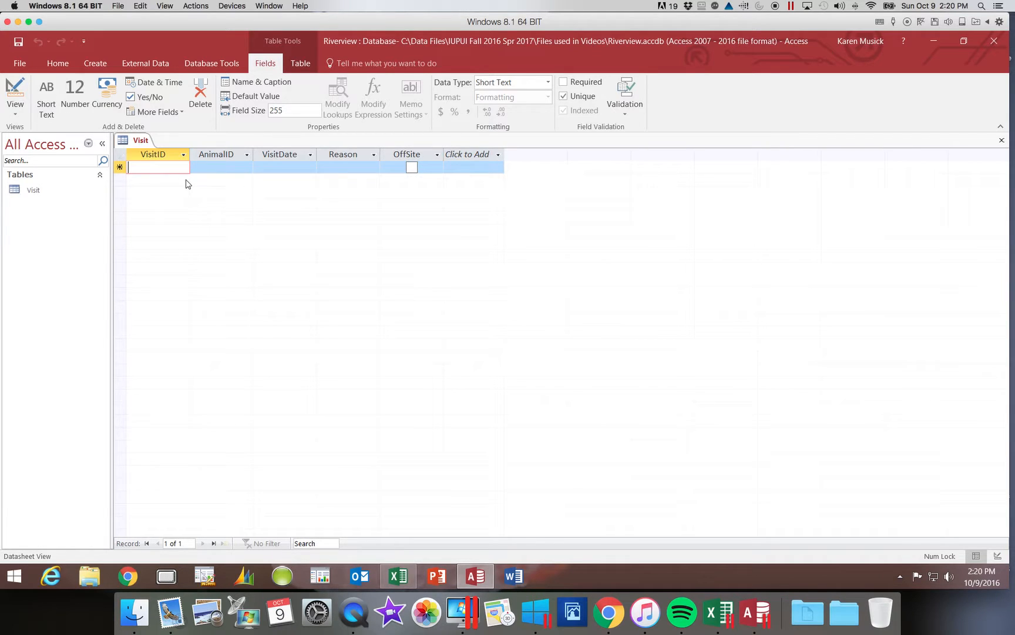
# - Enter VisitID 1072 and AnimalID 12356 in the first Visit record
pyautogui.write('10')
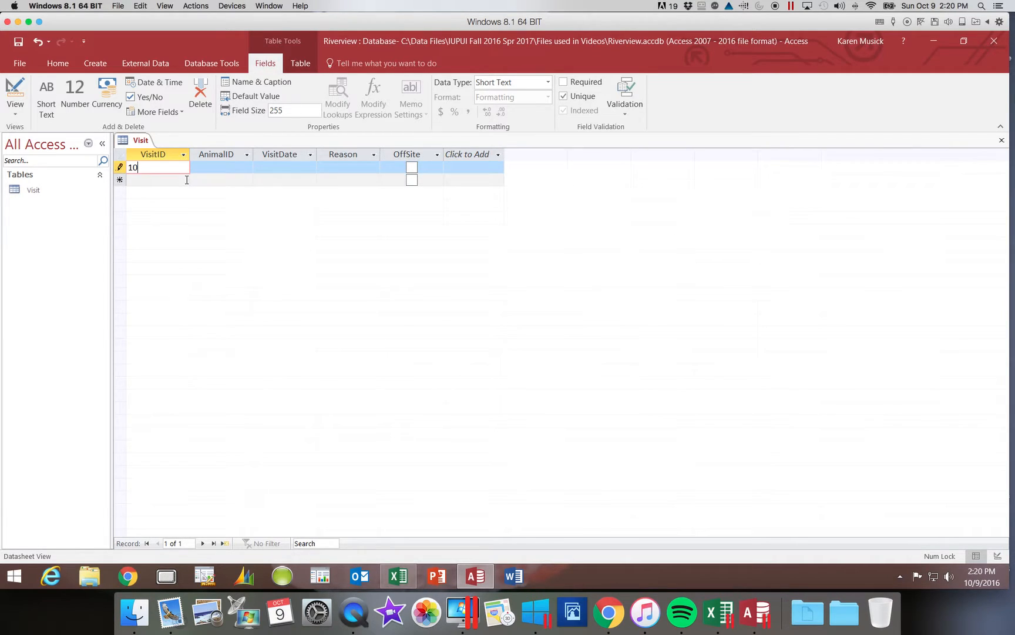
pyautogui.write('72')
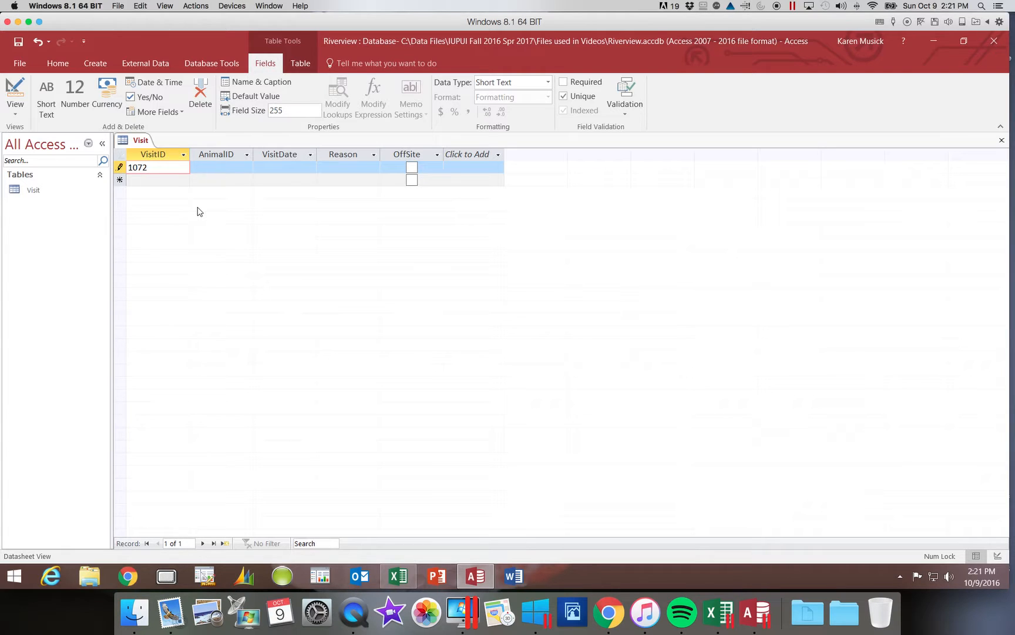
pyautogui.press('Tab')
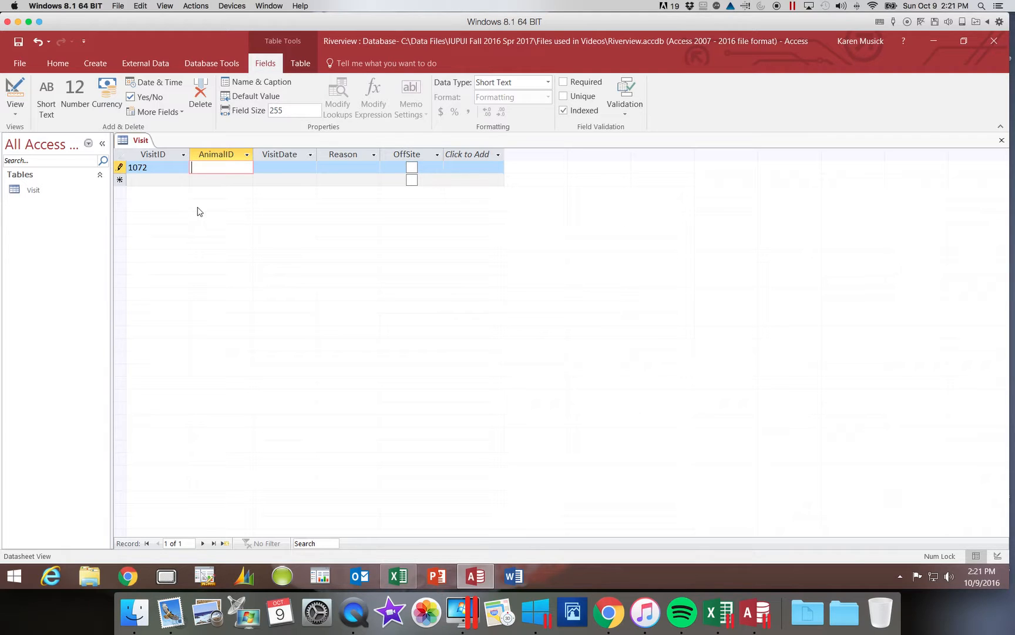
pyautogui.write('12356')
pyautogui.press('Tab')
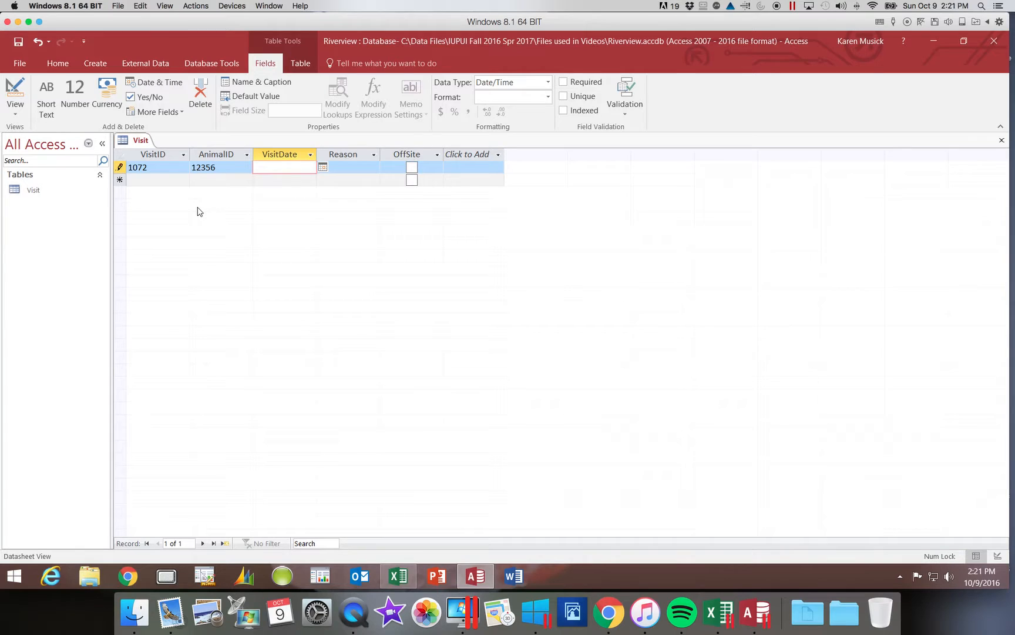
# - Enter 12/12/16 as visit 1072's VisitDate and Vaccinations as its Reason
pyautogui.click(322, 167)
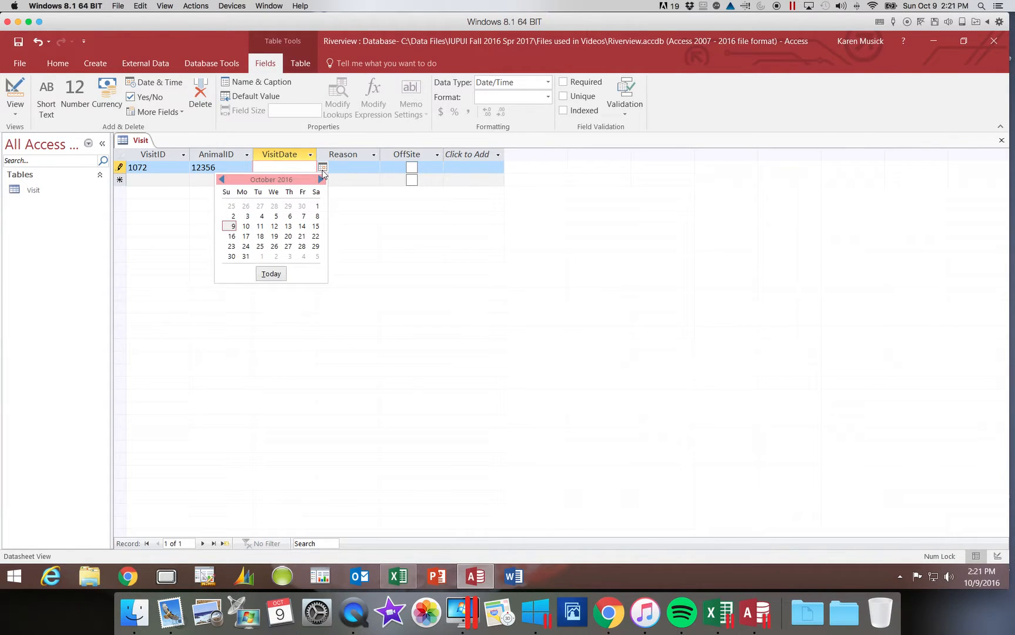
pyautogui.click(323, 169)
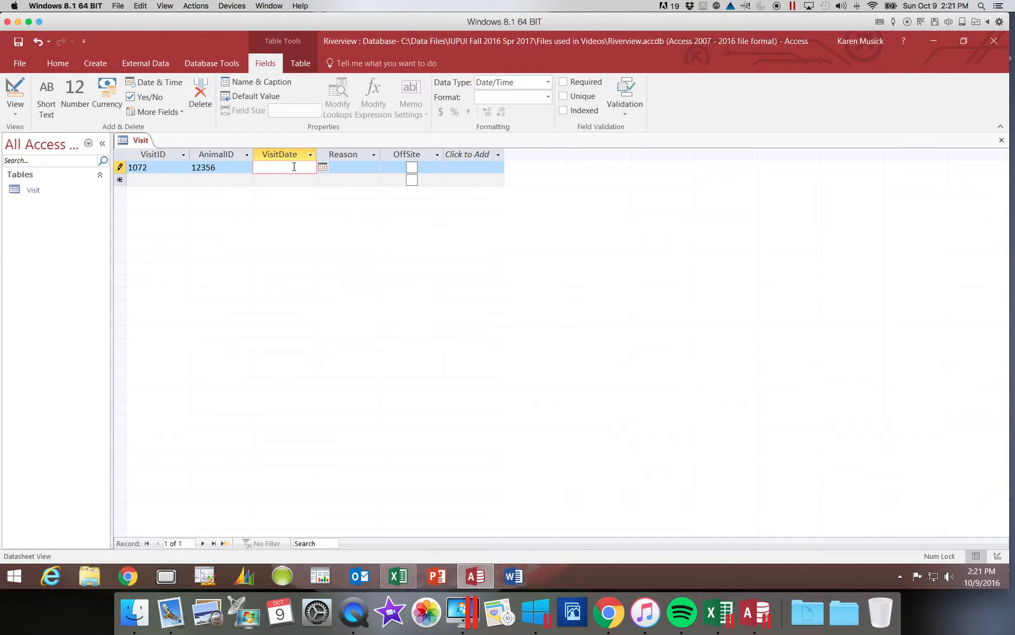
pyautogui.write('12')
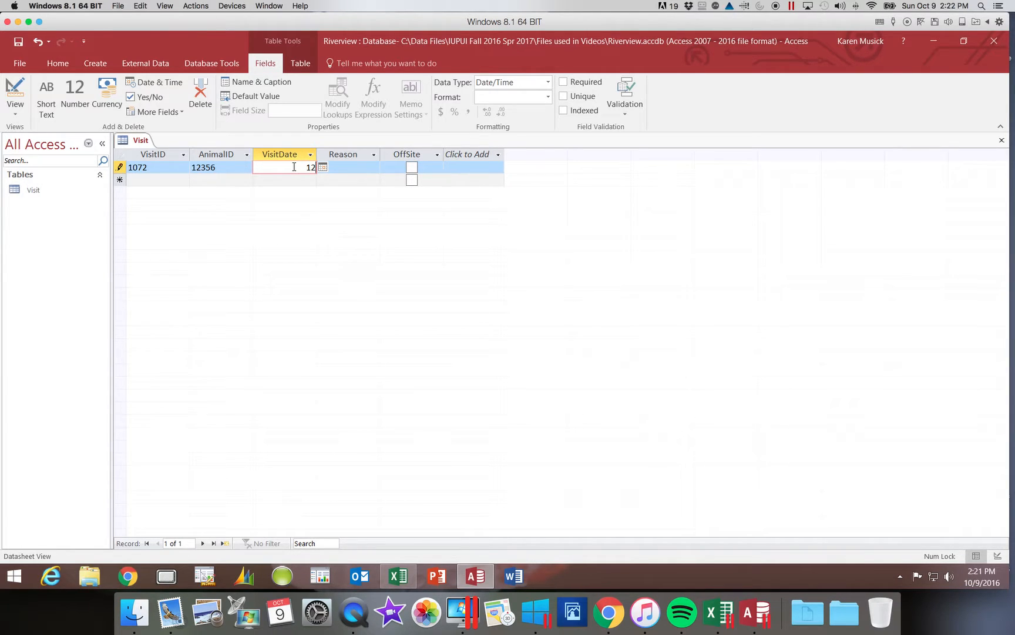
pyautogui.write('/12/16')
pyautogui.press('Tab')
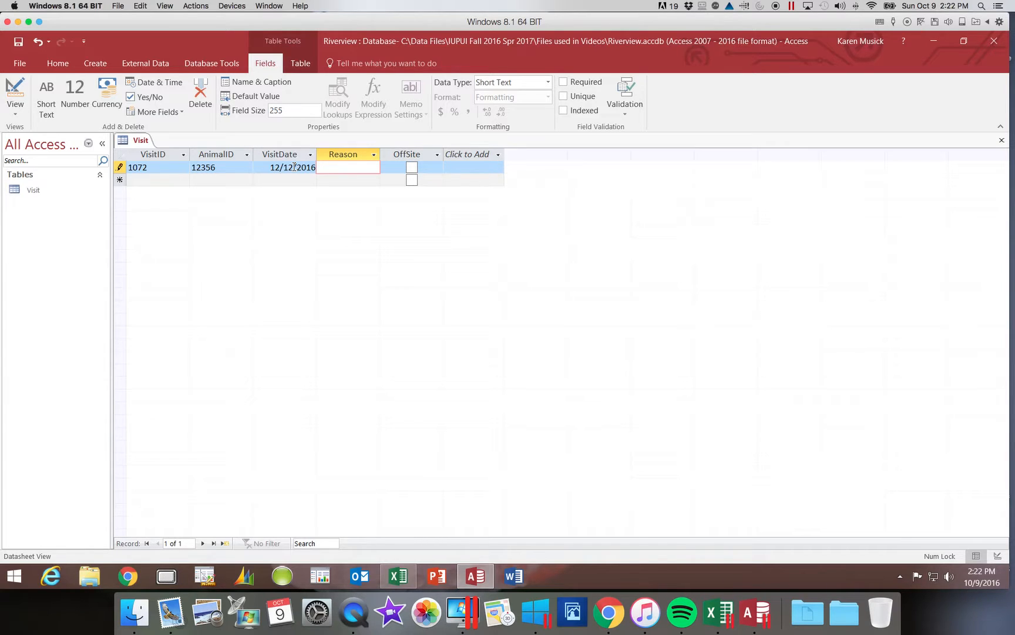
pyautogui.write('V')
pyautogui.write('acc')
pyautogui.write('ubatuibs')
pyautogui.press('BackSpace')
pyautogui.press('BackSpace')
pyautogui.press('BackSpace')
pyautogui.press('BackSpace')
pyautogui.press('BackSpace')
pyautogui.press('BackSpace')
pyautogui.press('BackSpace')
pyautogui.press('BackSpace')
pyautogui.write('inations')
pyautogui.press('Tab')
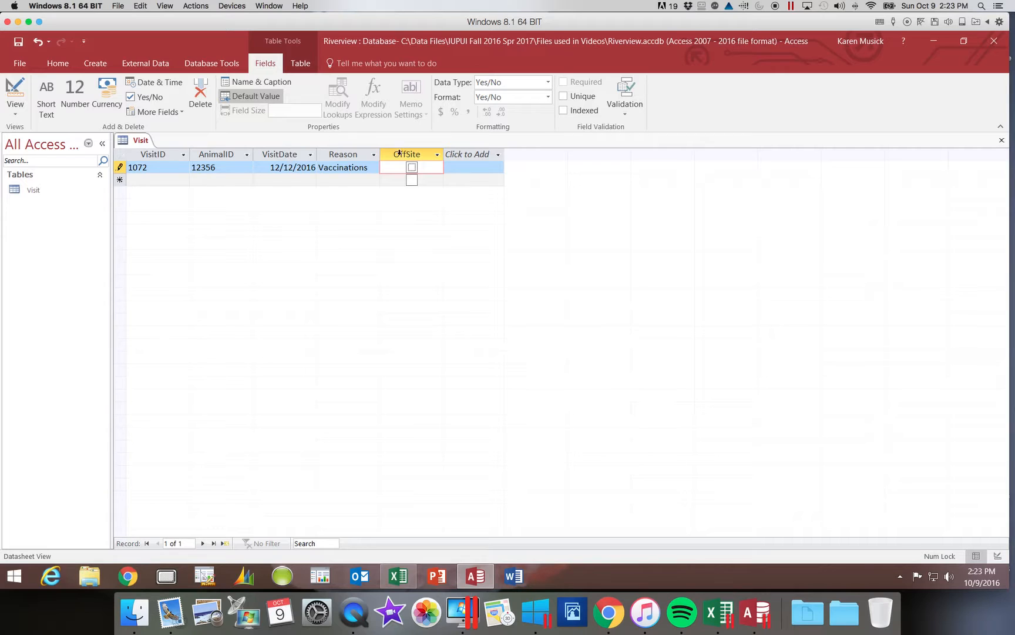
# - Leave visit 1072's OffSite checkbox checked, then save the record
pyautogui.click(412, 168)
pyautogui.click(412, 169)
pyautogui.click(412, 168)
pyautogui.click(412, 168)
pyautogui.click(412, 168)
pyautogui.press('Tab')
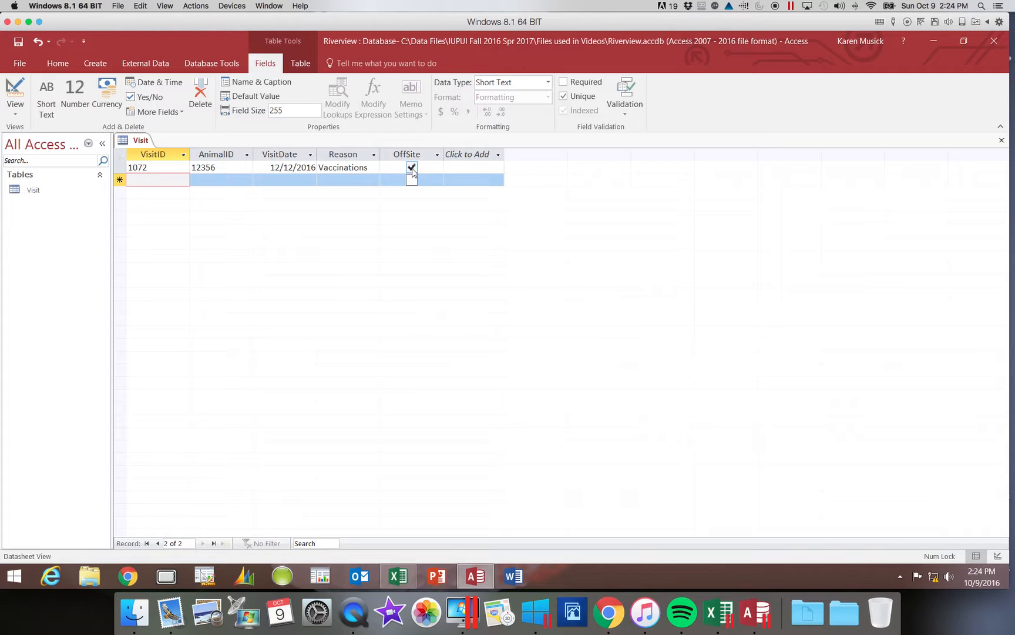
# - Enter visit 1169 with AnimalID 12278, VisitDate 1/20/2017, Reason Spaying, OffSite unchecked, and save it
pyautogui.write('1169')
pyautogui.press('Tab')
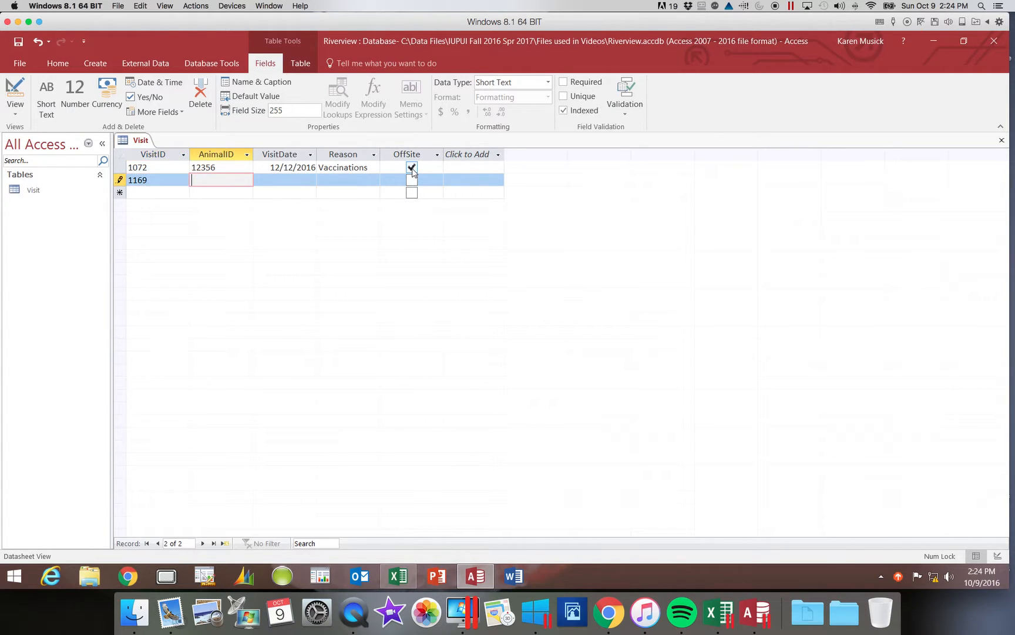
pyautogui.write('12278')
pyautogui.press('Tab')
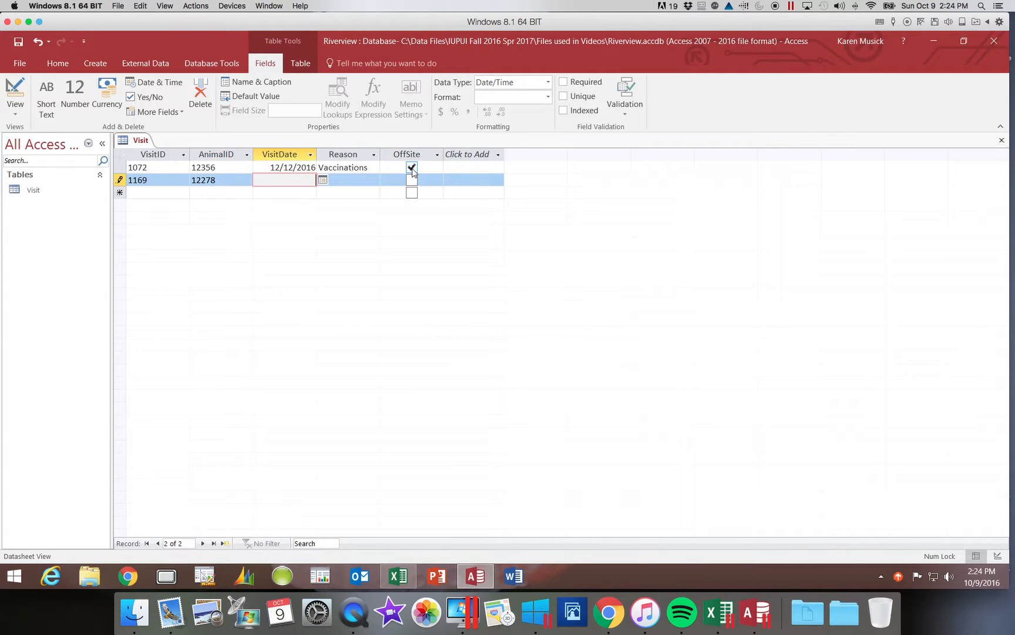
pyautogui.write('1/20/2017')
pyautogui.press('Tab')
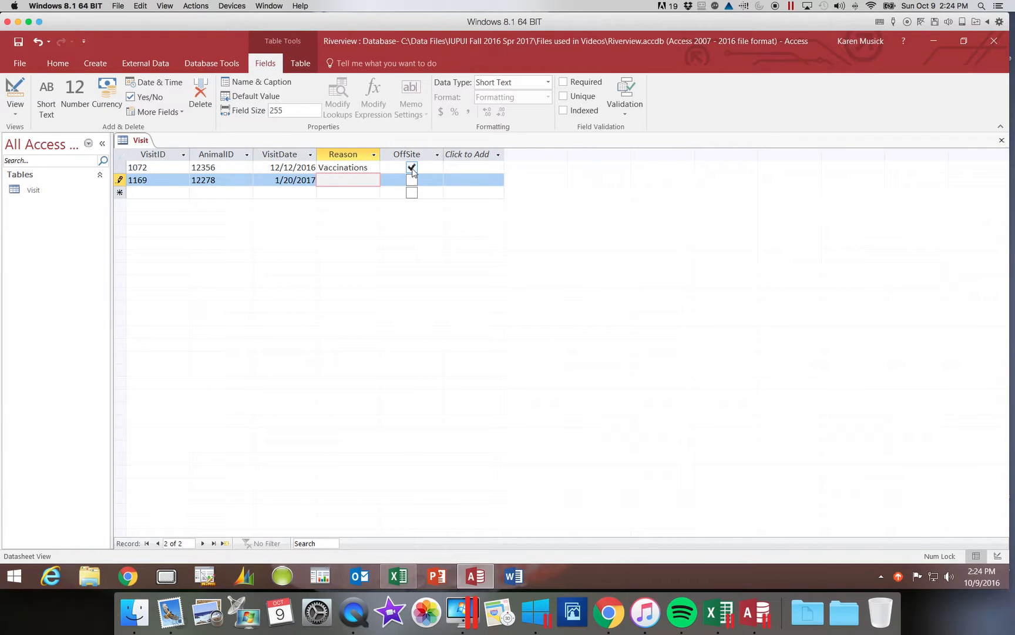
pyautogui.write('Spaying')
pyautogui.press('Tab')
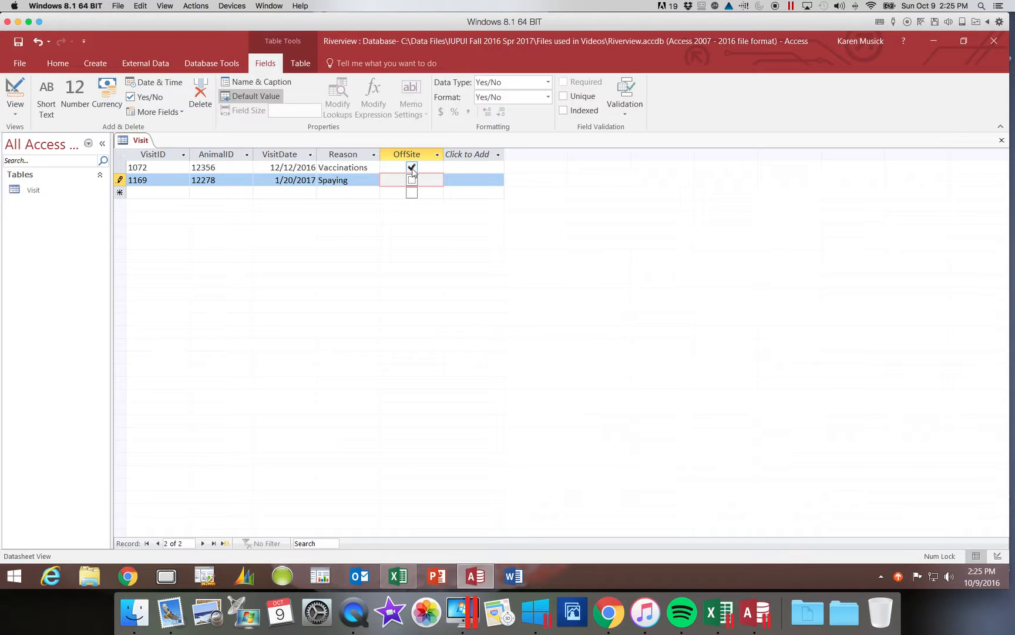
pyautogui.press('Tab')
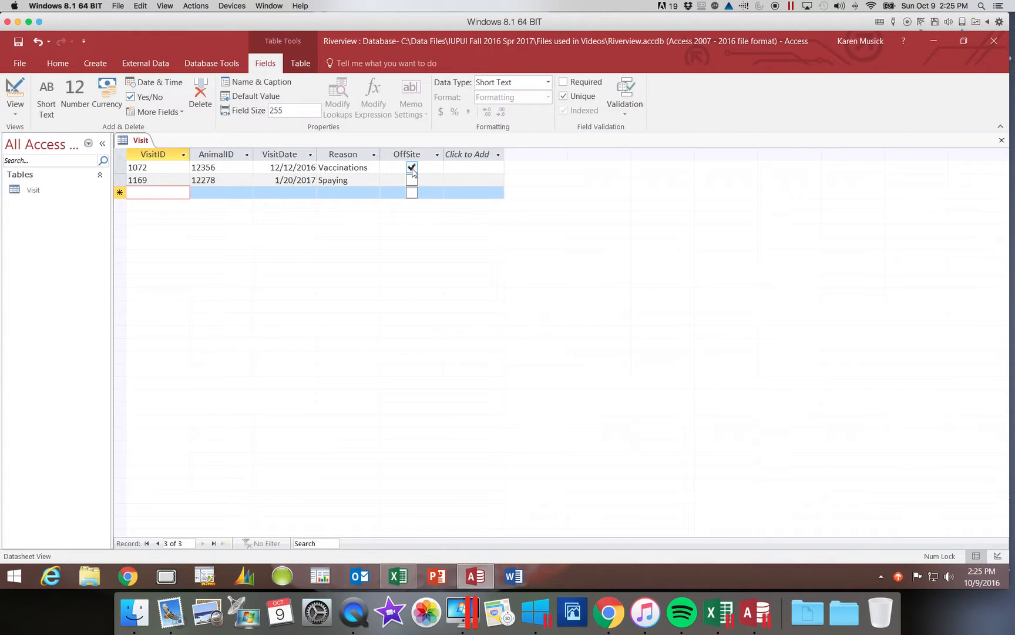
# - Enter visit 1184 with AnimalID 12443, VisitDate 1/25/17, Reason Neutering, OffSite left unchecked
pyautogui.write('1184')
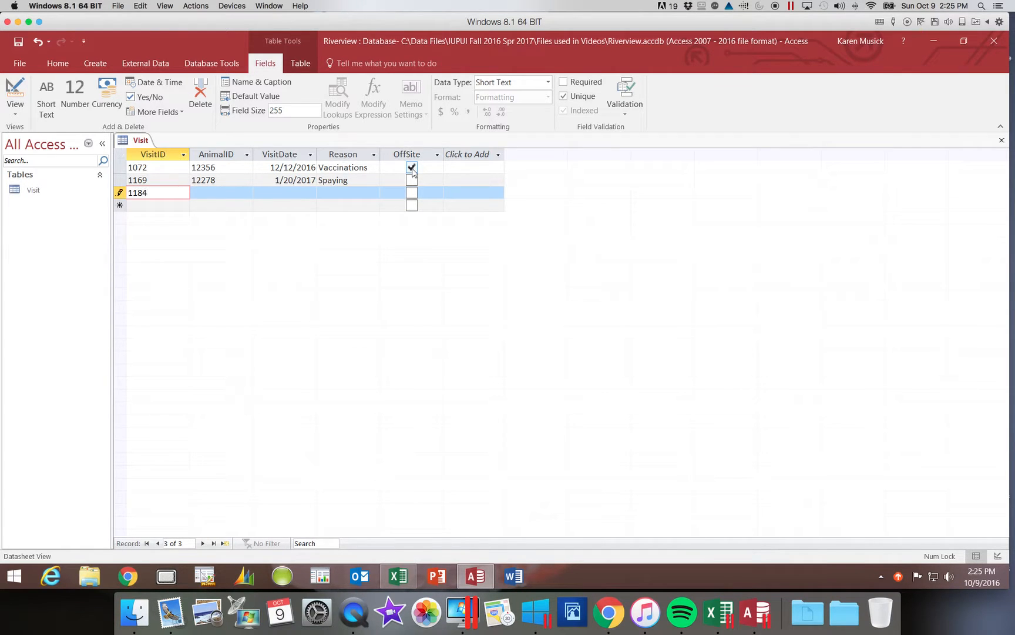
pyautogui.press('Tab')
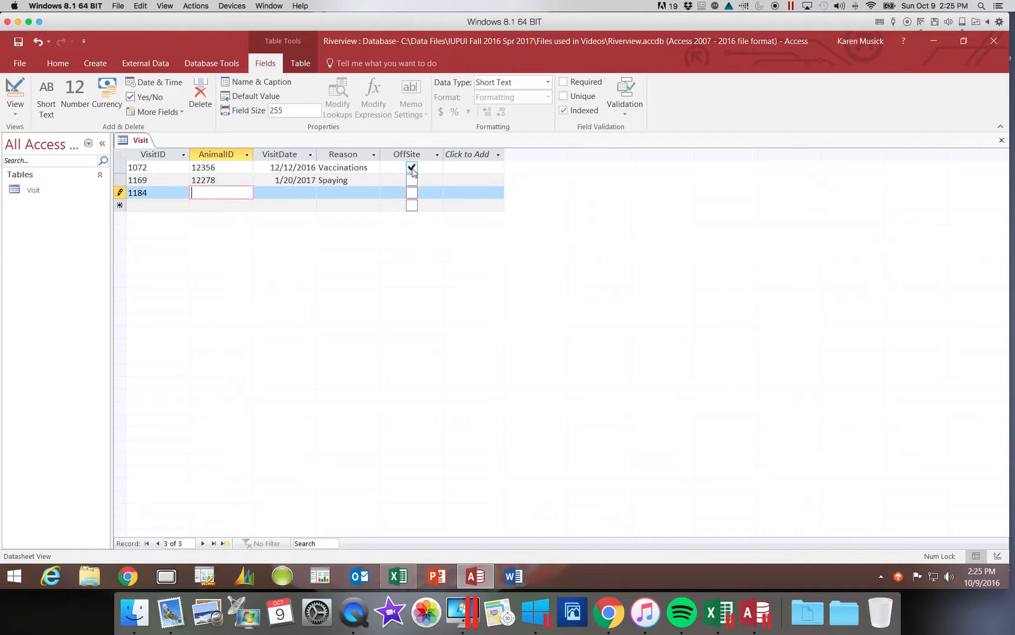
pyautogui.write('12443')
pyautogui.press('Tab')
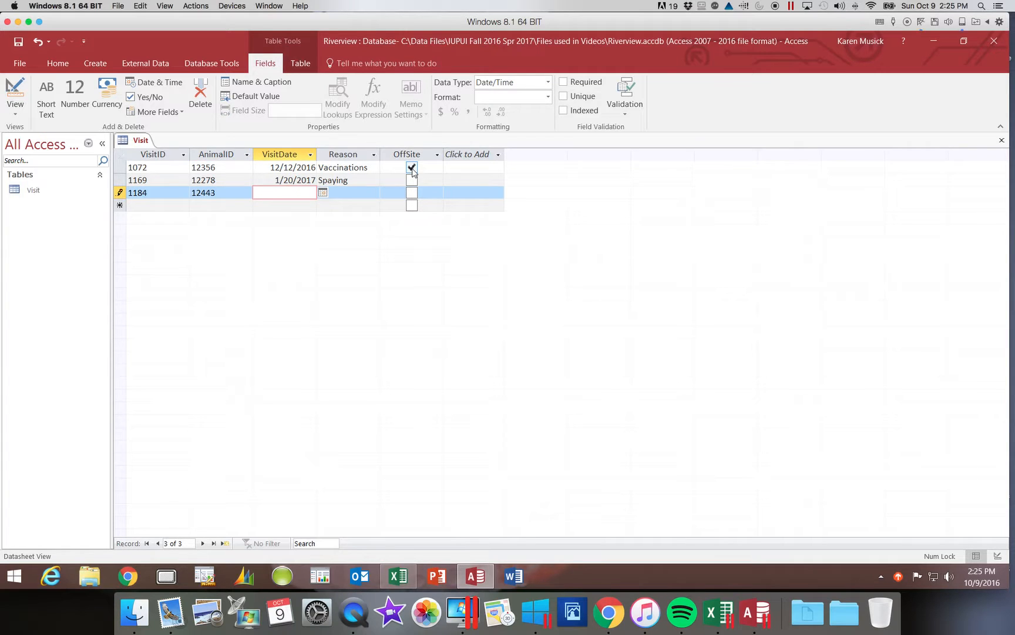
pyautogui.write('1/25/17')
pyautogui.press('Tab')
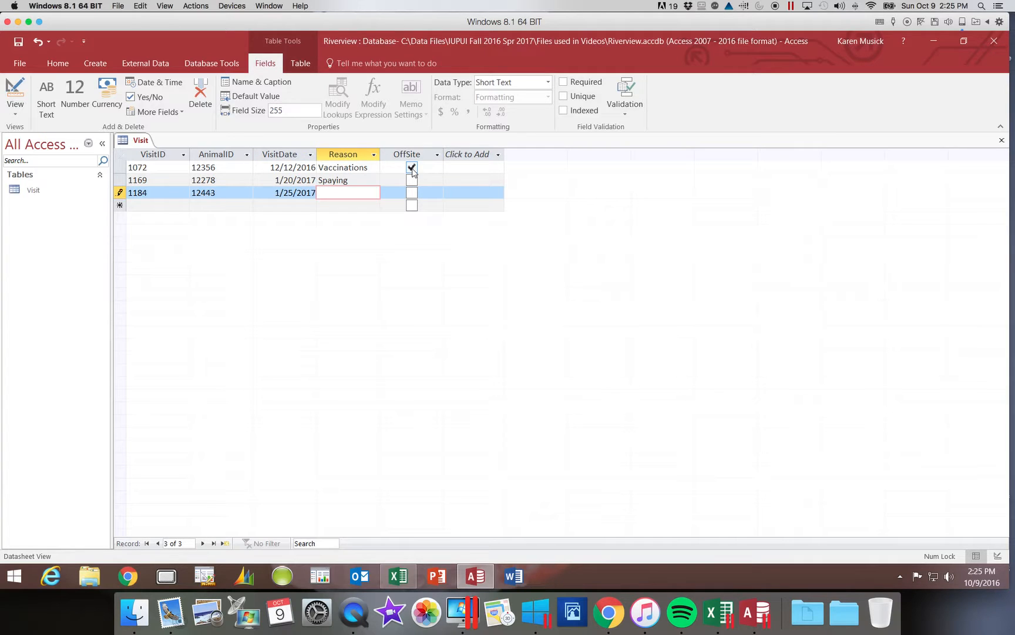
pyautogui.write('Neutering')
pyautogui.press('Tab')
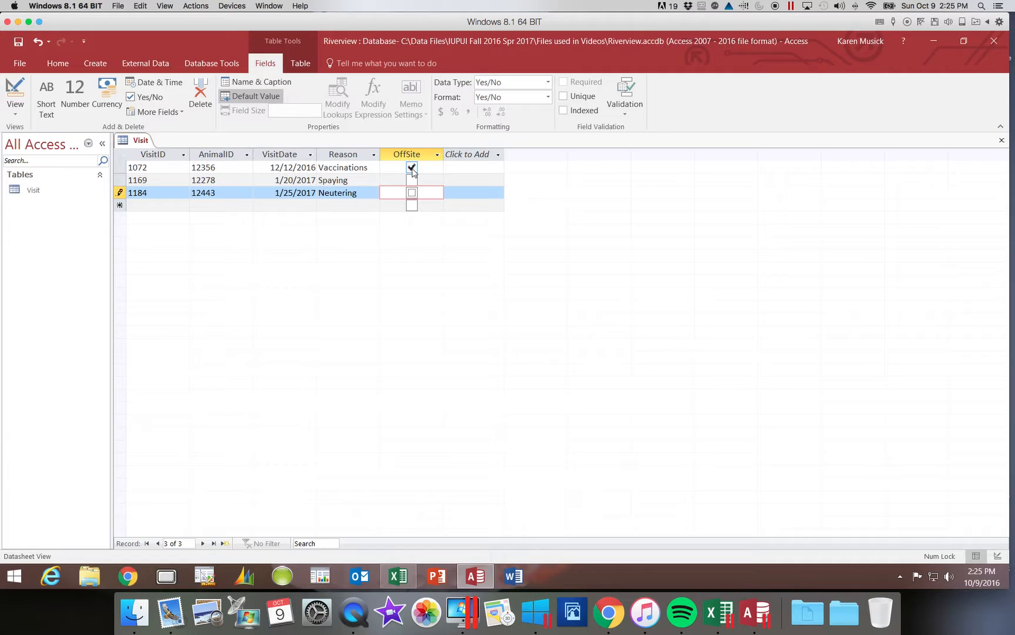
pyautogui.press('Tab')
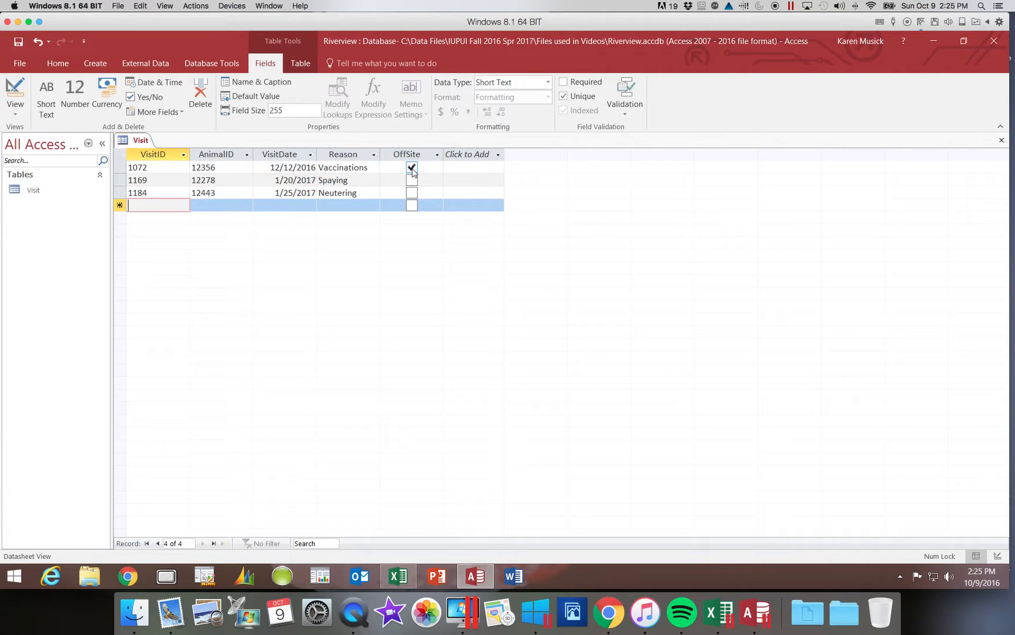
# - Add visit 1016 for animal 12345 on 11/18/16 for Vaccinations, marked off-site
pyautogui.write('1016')
pyautogui.press('Tab')
pyautogui.write('123')
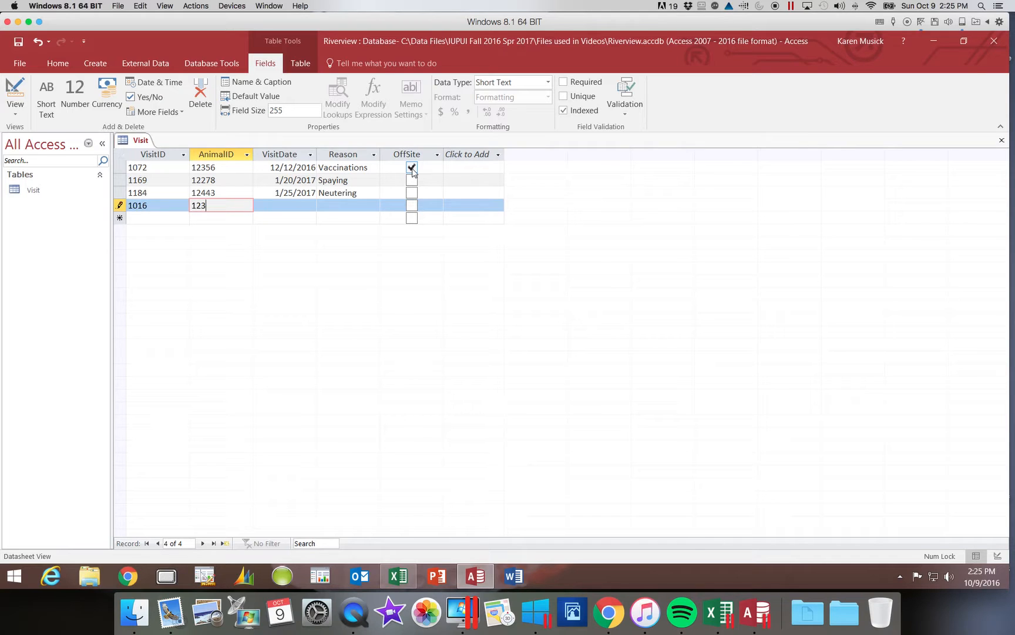
pyautogui.write('45')
pyautogui.press('Tab')
pyautogui.write('11')
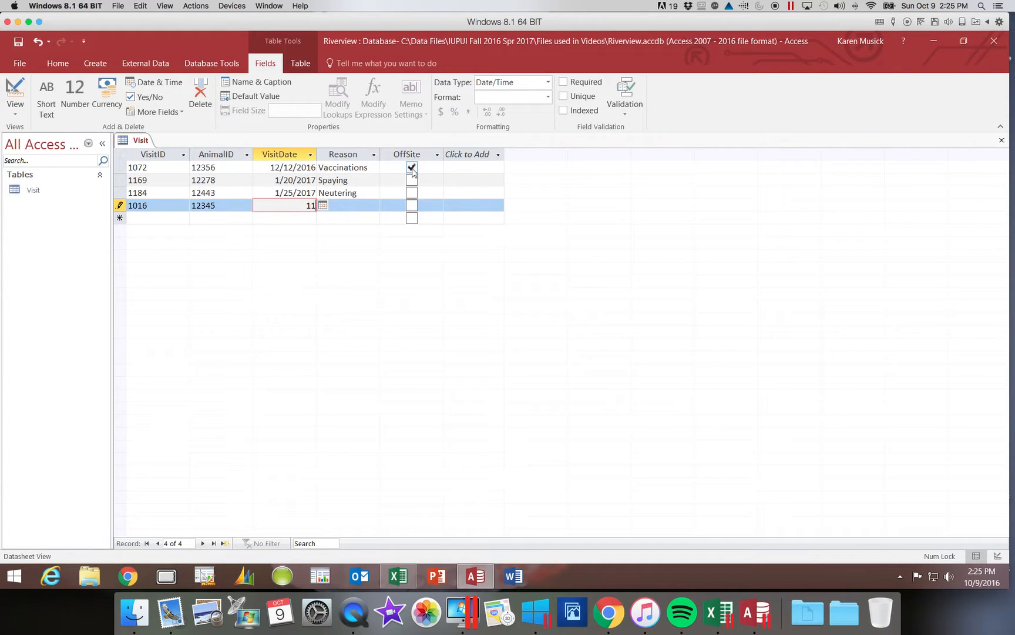
pyautogui.write('/18/16')
pyautogui.press('Tab')
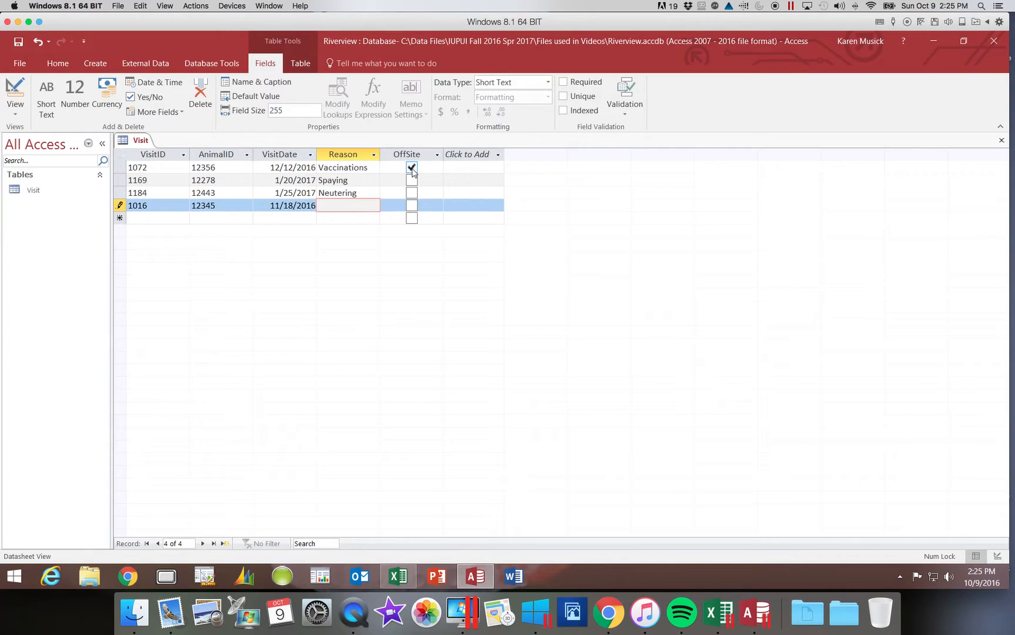
pyautogui.write('Vaccinations')
pyautogui.press('Tab')
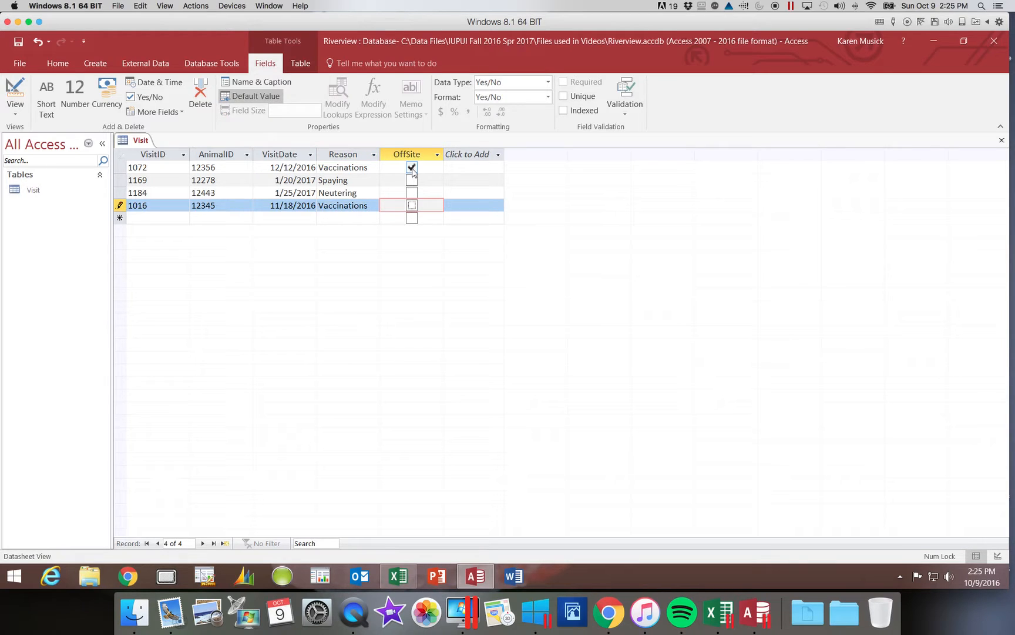
pyautogui.press('space')
pyautogui.press('Tab')
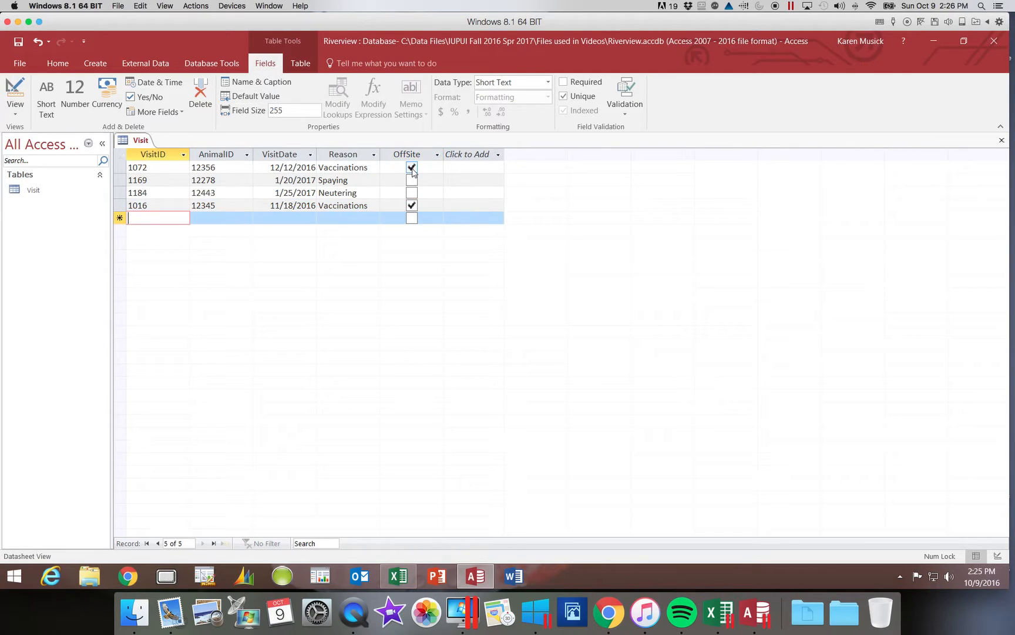
# - Add visit 1196 for animal 12455 on 2/1/2017 for Vaccinations, not off-site
pyautogui.write('1196')
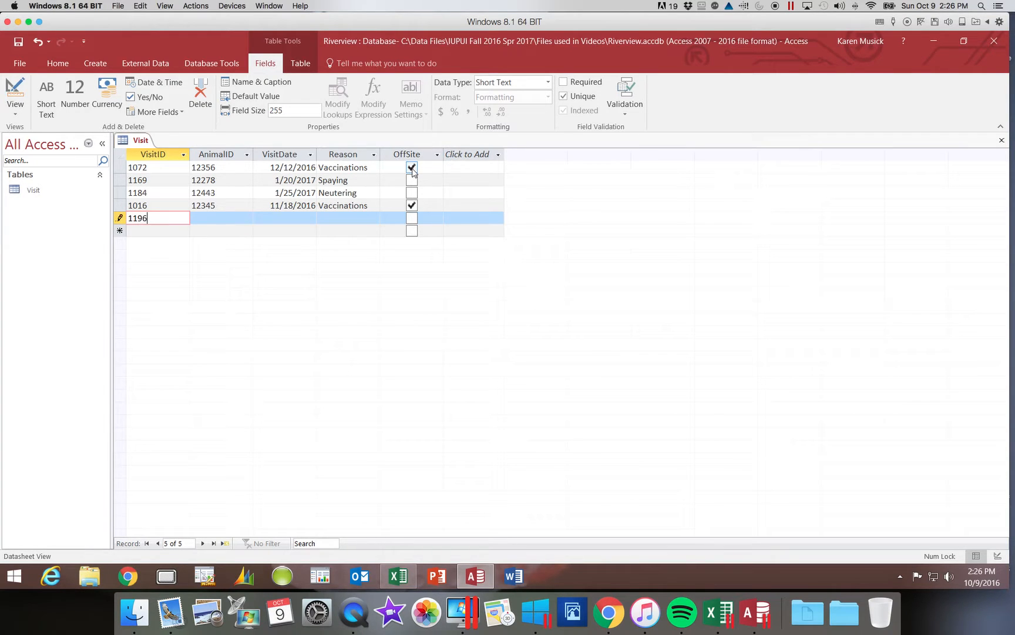
pyautogui.press('Tab')
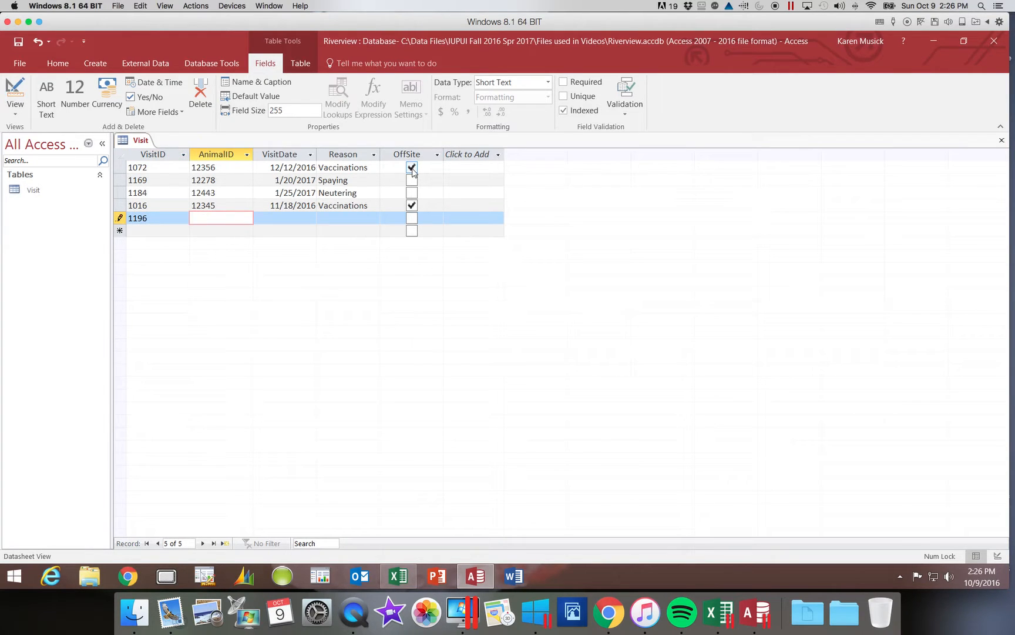
pyautogui.write('12455')
pyautogui.press('Tab')
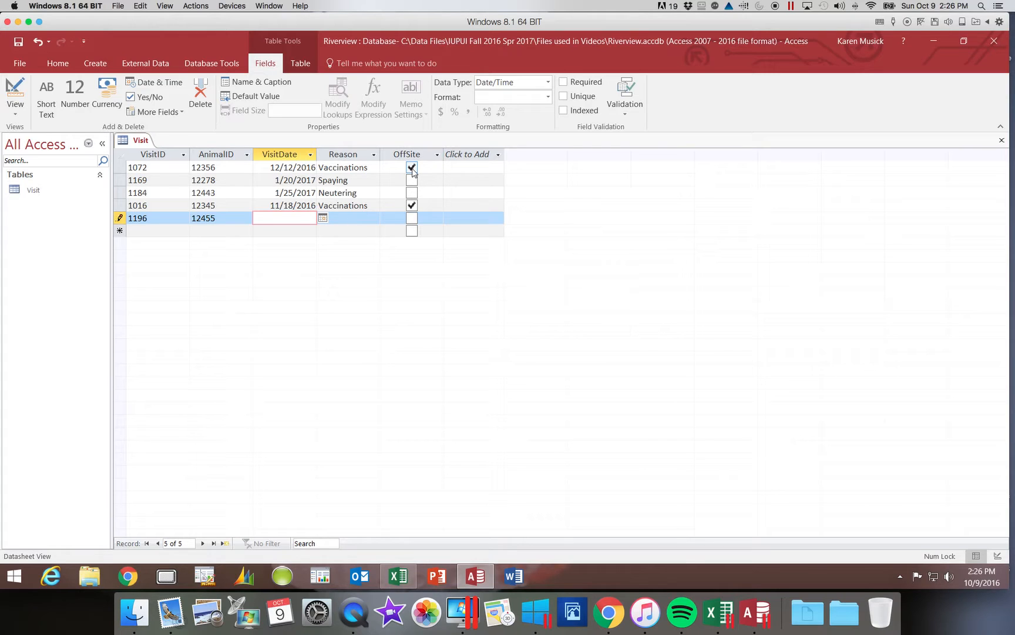
pyautogui.write('2/1')
pyautogui.write('/2017')
pyautogui.press('Tab')
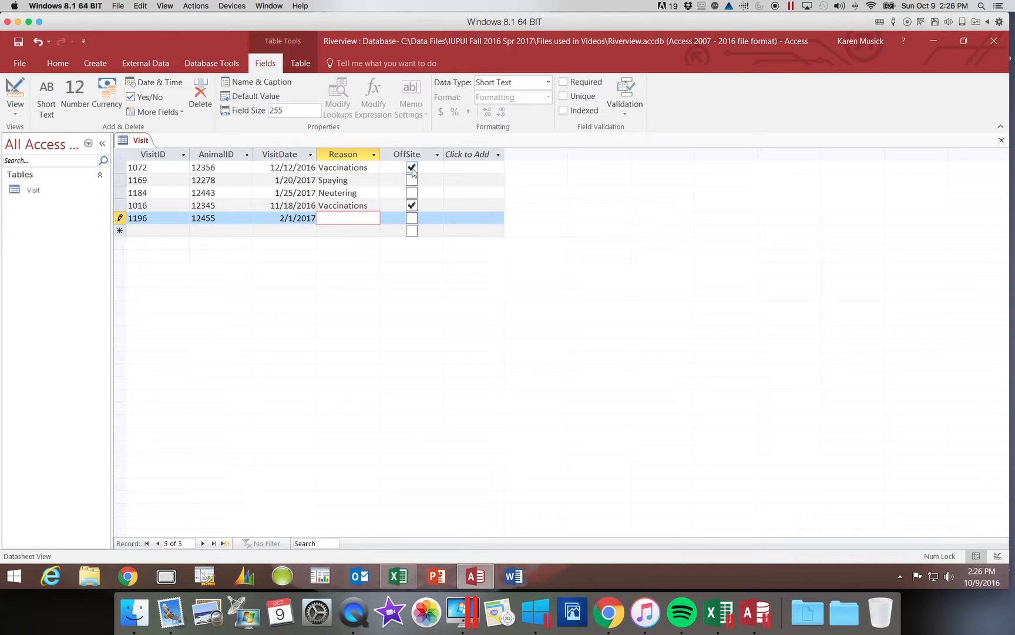
pyautogui.write('Vaccinations')
pyautogui.press('capslock')
pyautogui.press('capslock')
pyautogui.press('Tab')
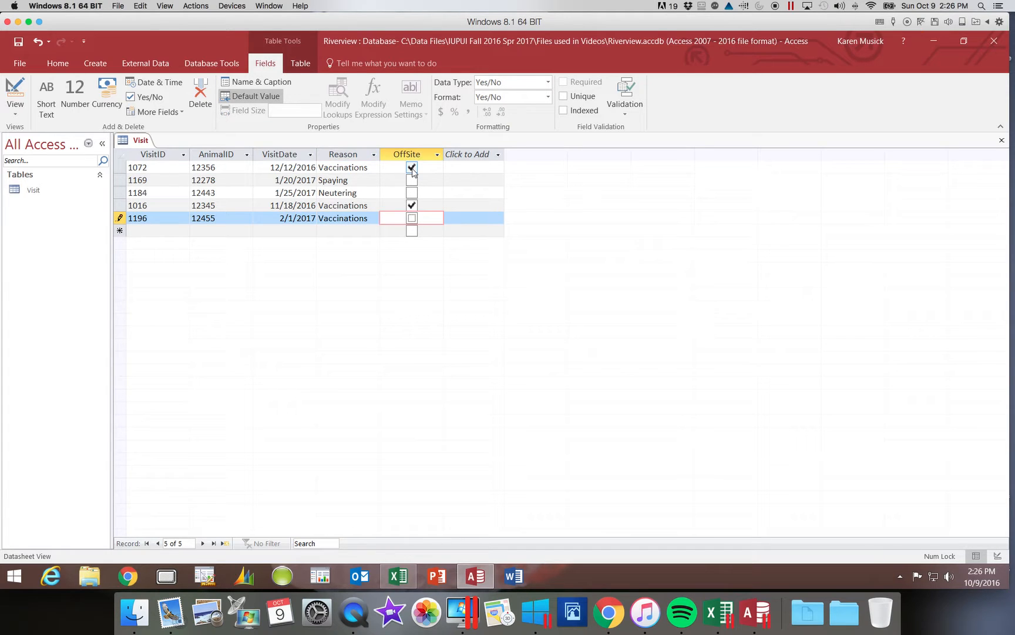
pyautogui.press('Tab')
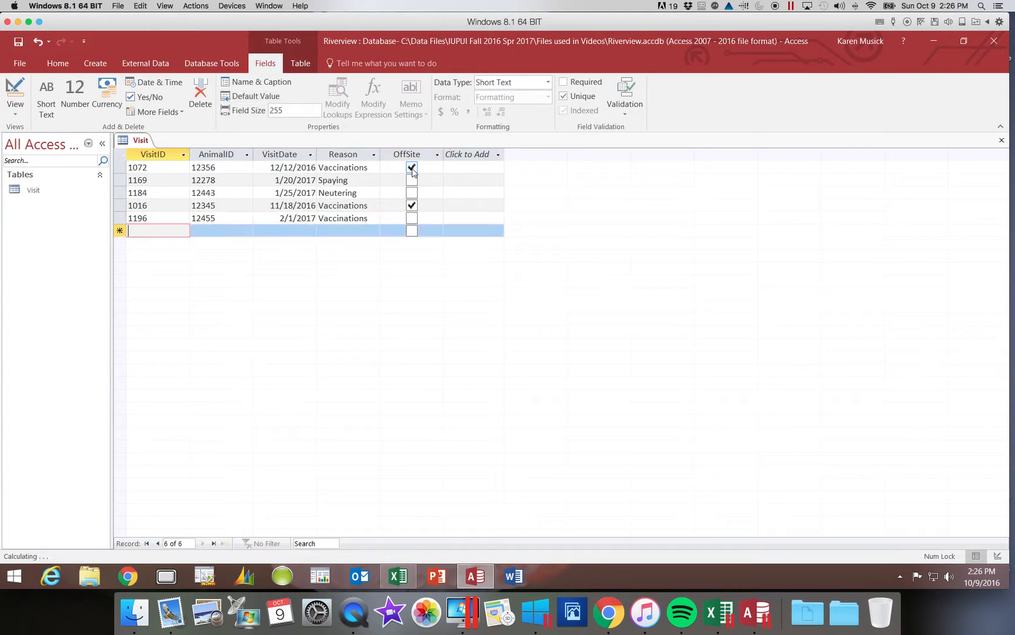
# - Enter visit 1098 with AnimalID 12296, VisitDate 1/3/17, Reason Declawing, OffSite unchecked
pyautogui.write('1098')
pyautogui.press('Tab')
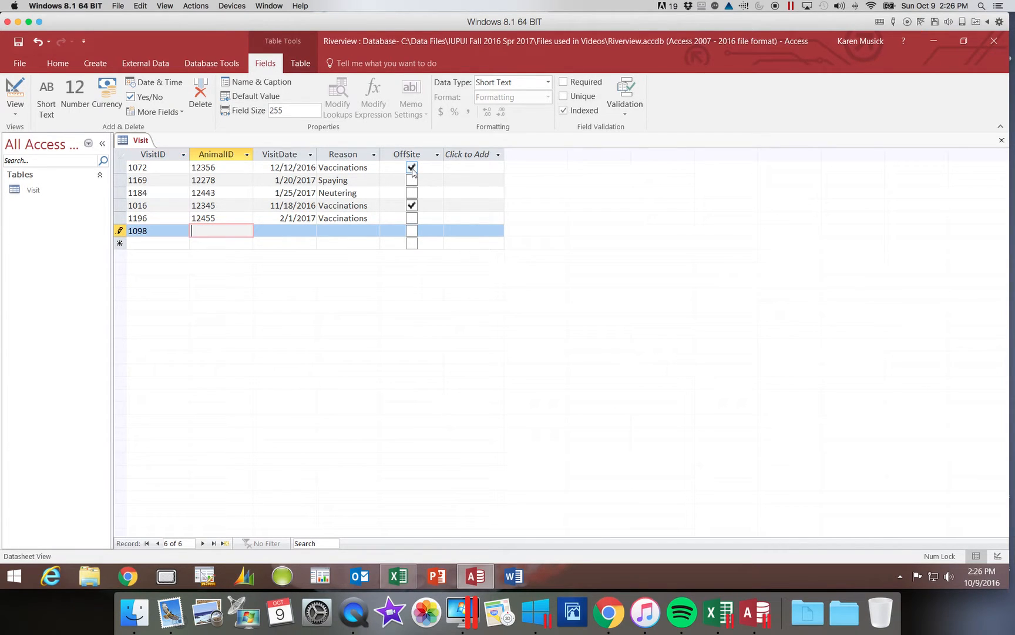
pyautogui.write('12296')
pyautogui.press('Tab')
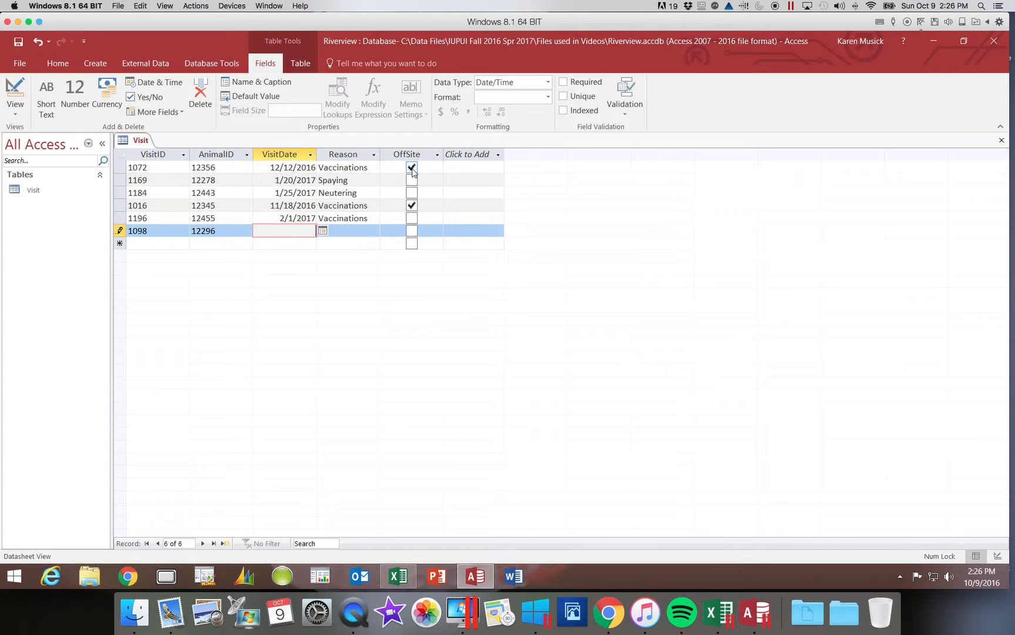
pyautogui.write('1/3')
pyautogui.write('17')
pyautogui.press('Tab')
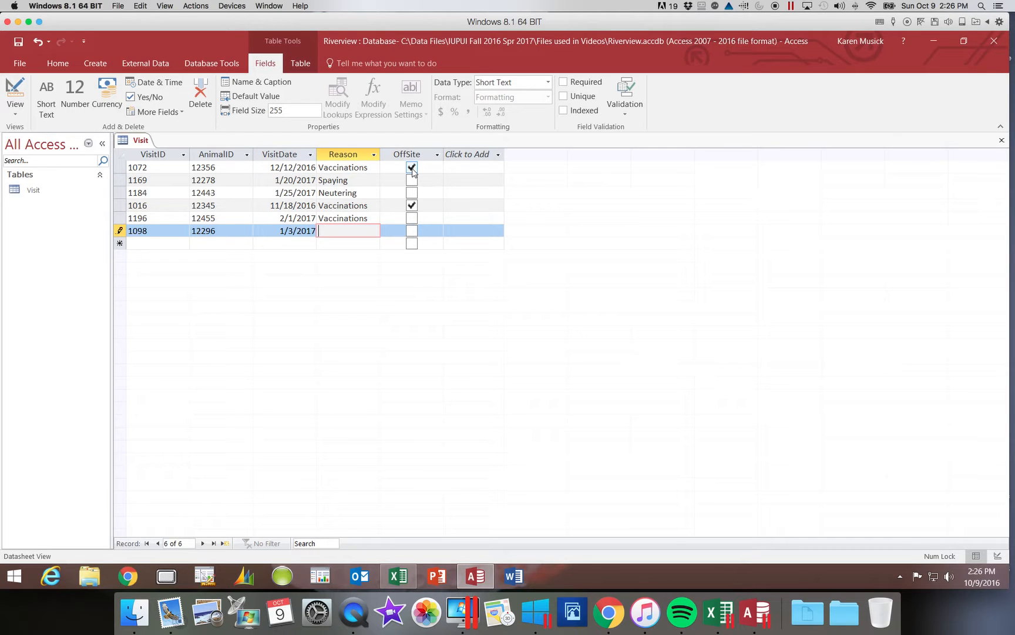
pyautogui.write('Declawing')
pyautogui.press('Tab')
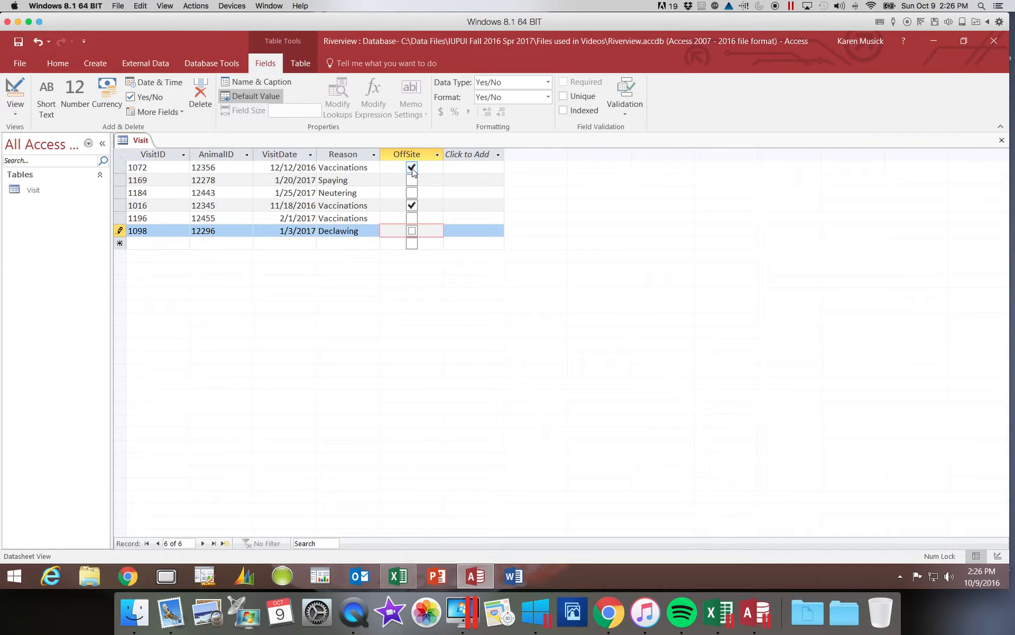
pyautogui.press('Tab')
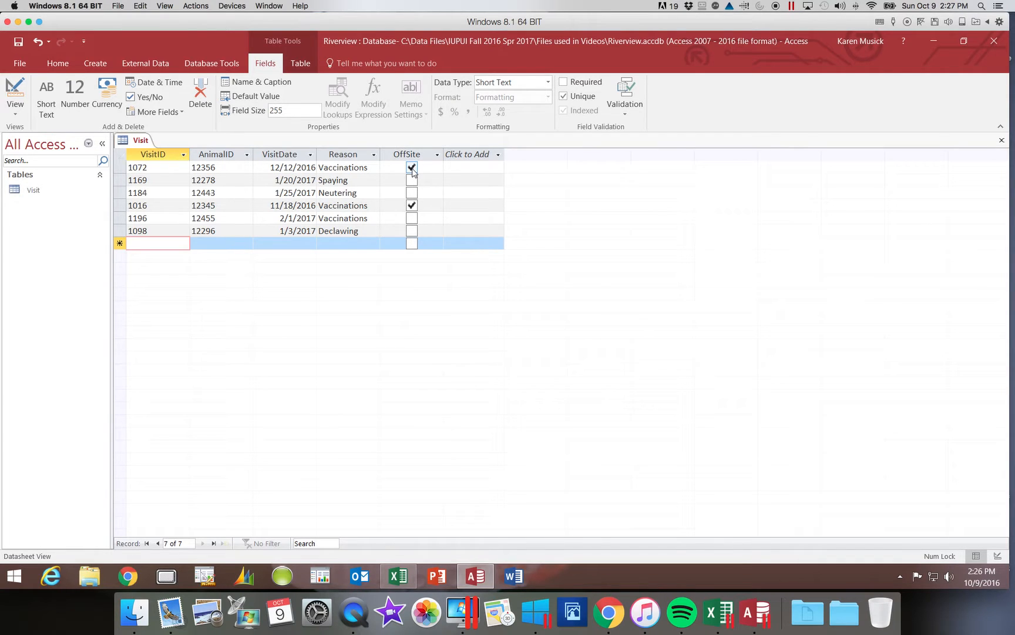
# - Add visit 1178 for animal 12362 on 1/24/17, reason 'Injured leg and hoof', marked off-site
pyautogui.write('1178')
pyautogui.press('Tab')
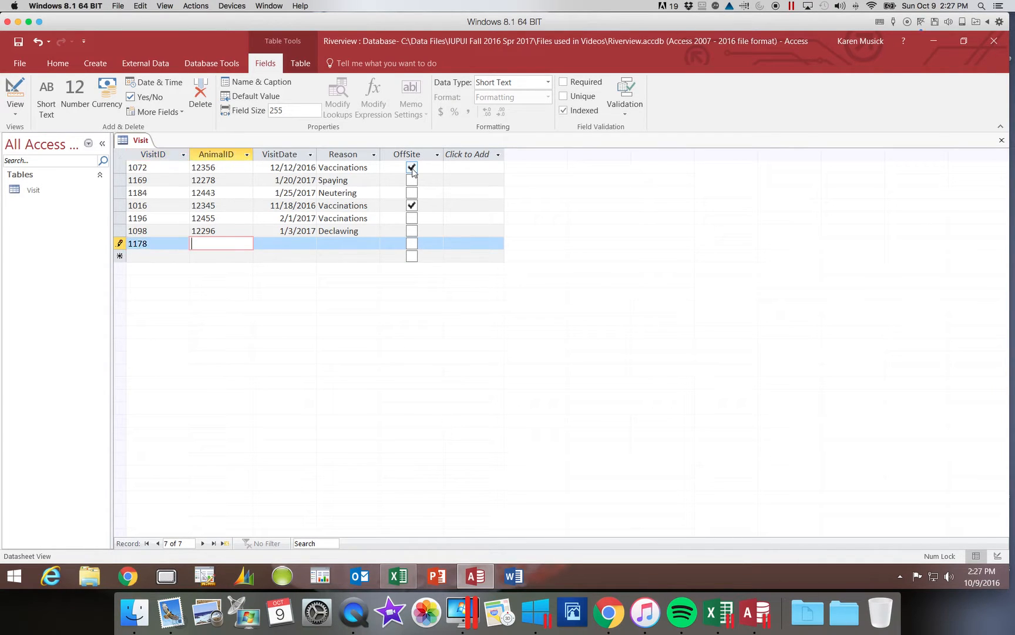
pyautogui.write('12362')
pyautogui.press('Tab')
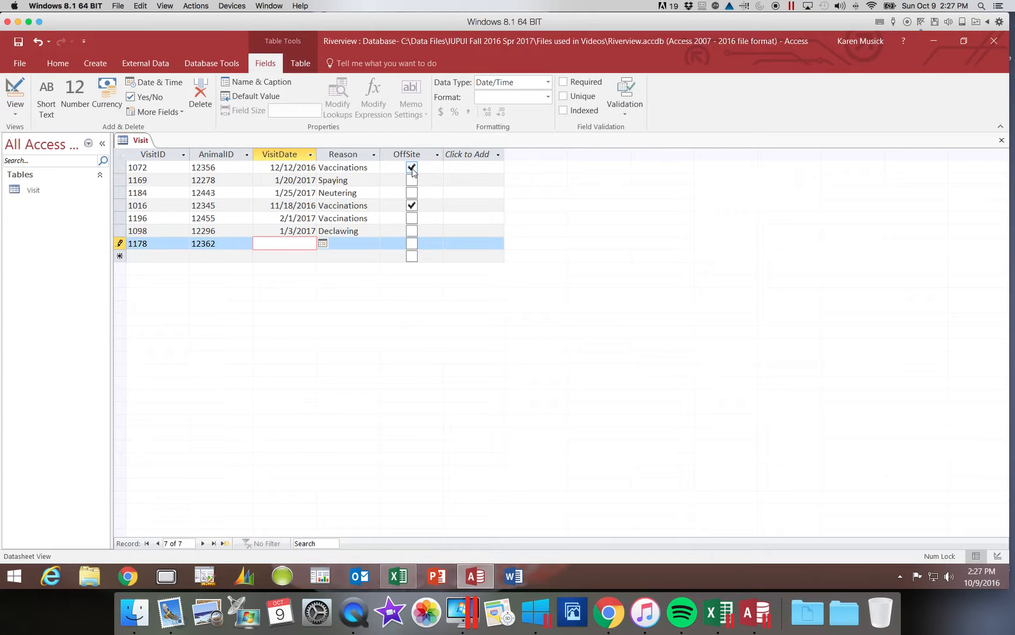
pyautogui.write('1/24/16')
pyautogui.press('BackSpace')
pyautogui.write('7')
pyautogui.press('Tab')
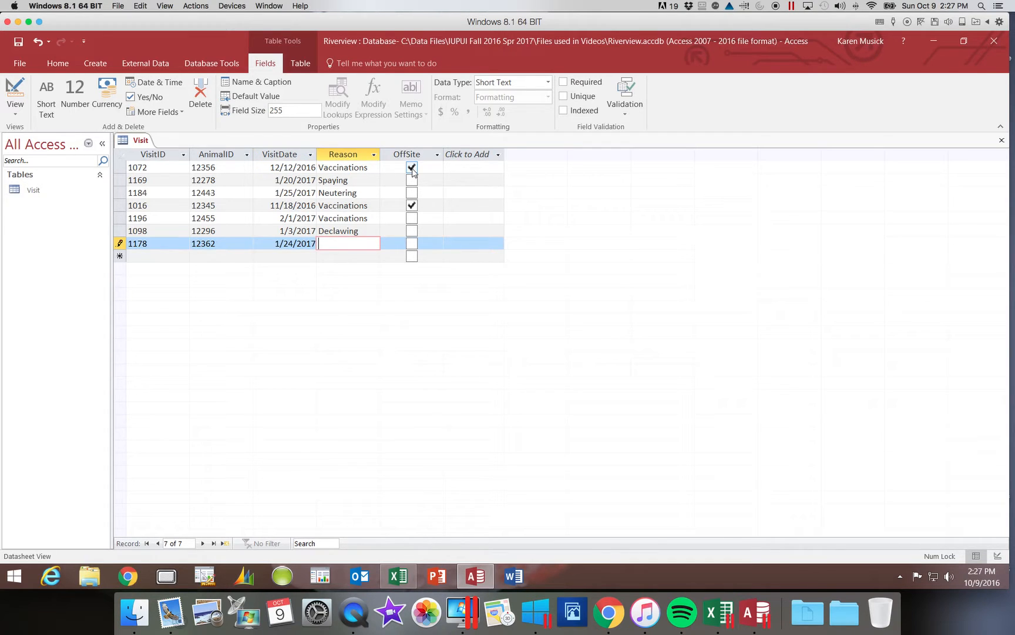
pyautogui.write('Injured leg')
pyautogui.write(' and hoof')
pyautogui.press('Tab')
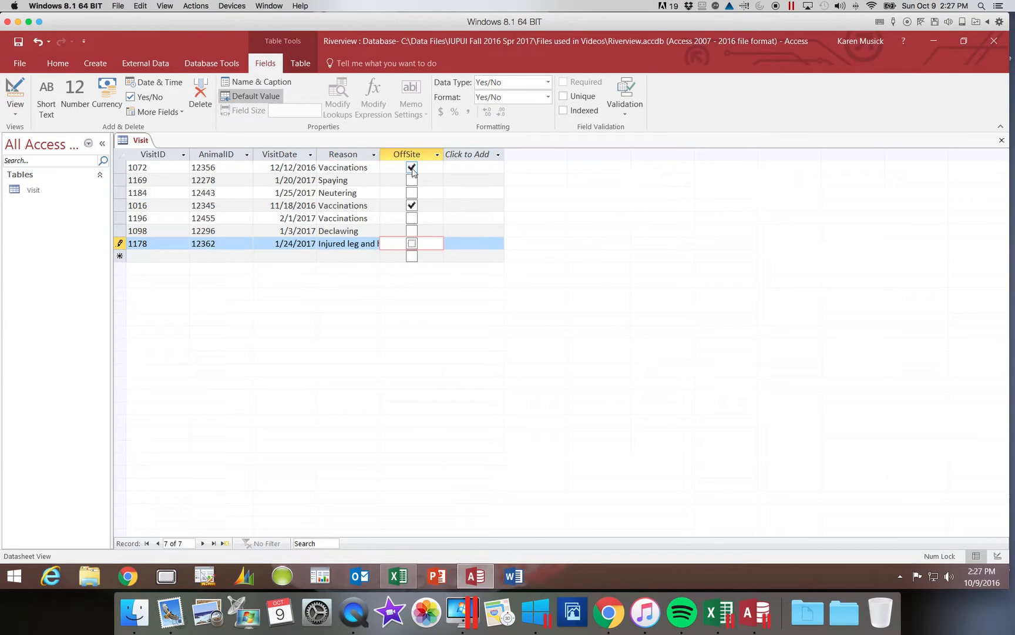
pyautogui.press('space')
pyautogui.press('Tab')
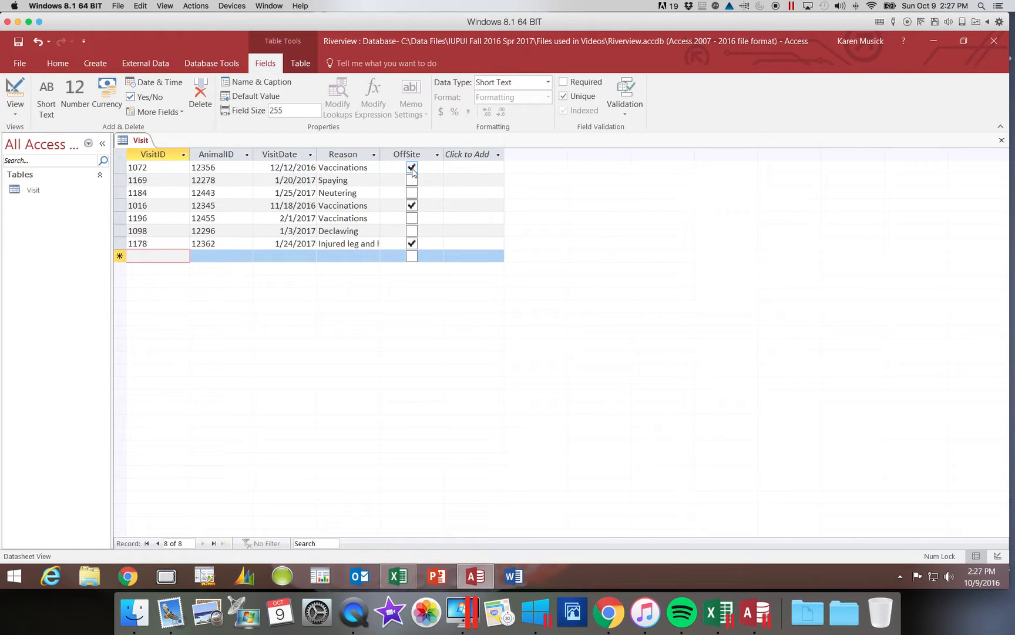
# - Add visit 1044 for animal 12278 on 12/2/2016 for Vaccinations
pyautogui.write('1044')
pyautogui.press('Tab')
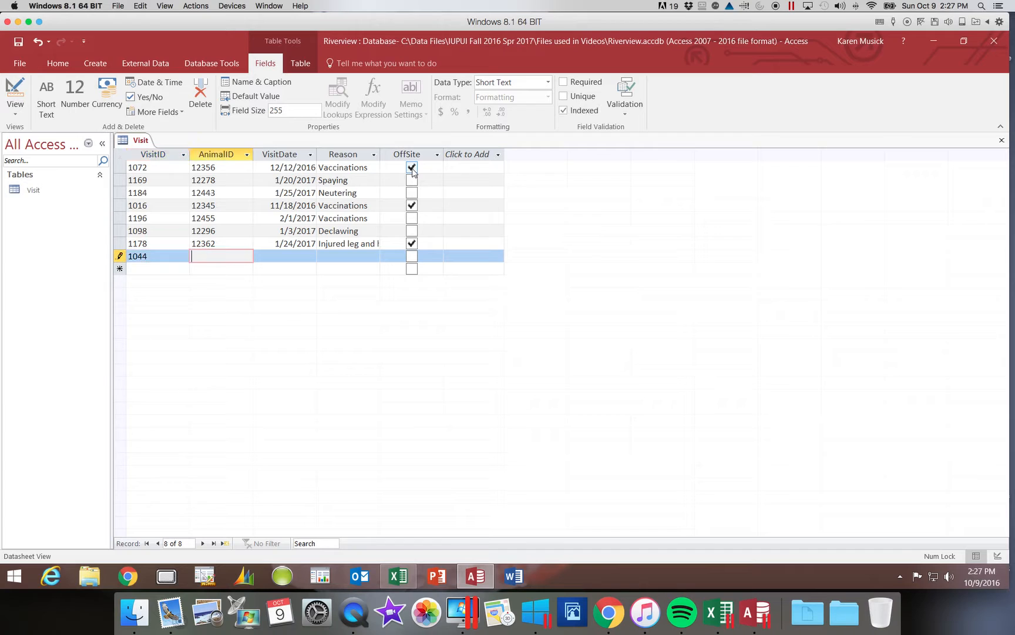
pyautogui.write('12278')
pyautogui.press('Tab')
pyautogui.write('12/2/2016')
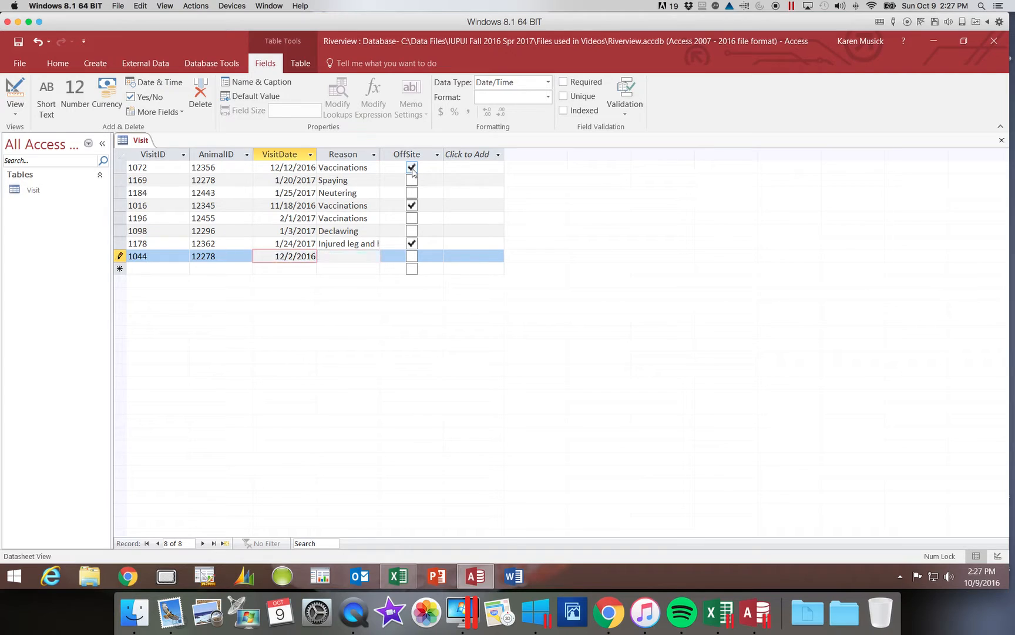
pyautogui.press('Tab')
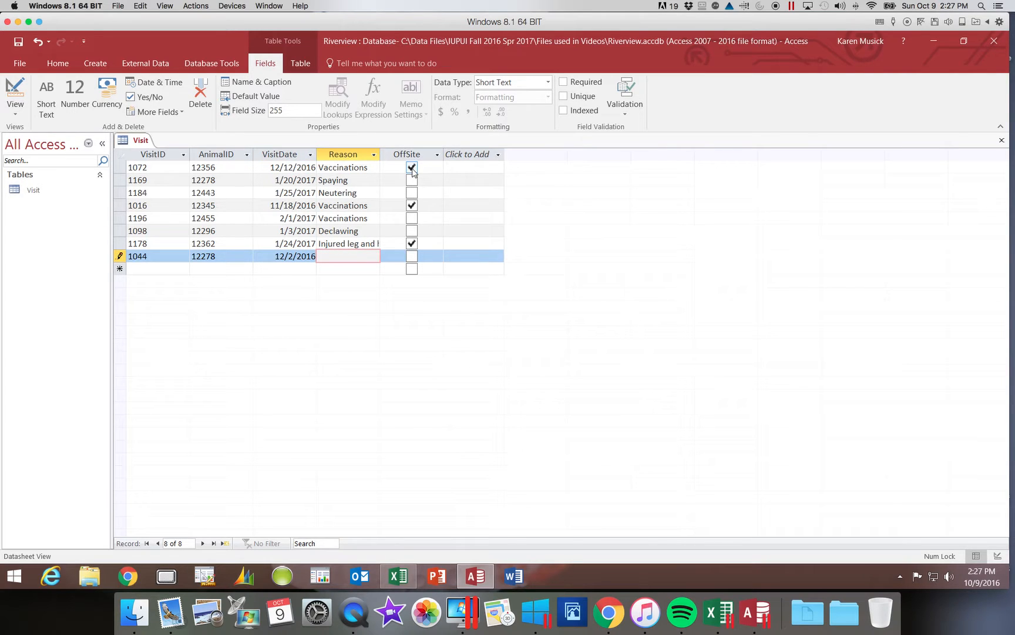
pyautogui.write('Vaccinations')
pyautogui.press('Tab')
pyautogui.press('Tab')
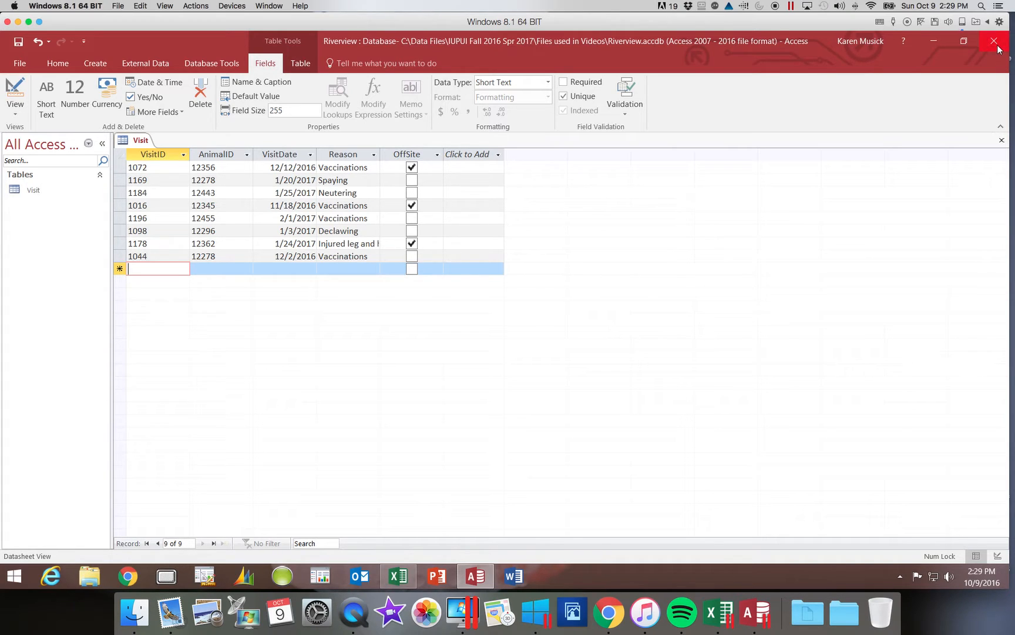
# - Close the Visit table datasheet
pyautogui.click(1001, 142)
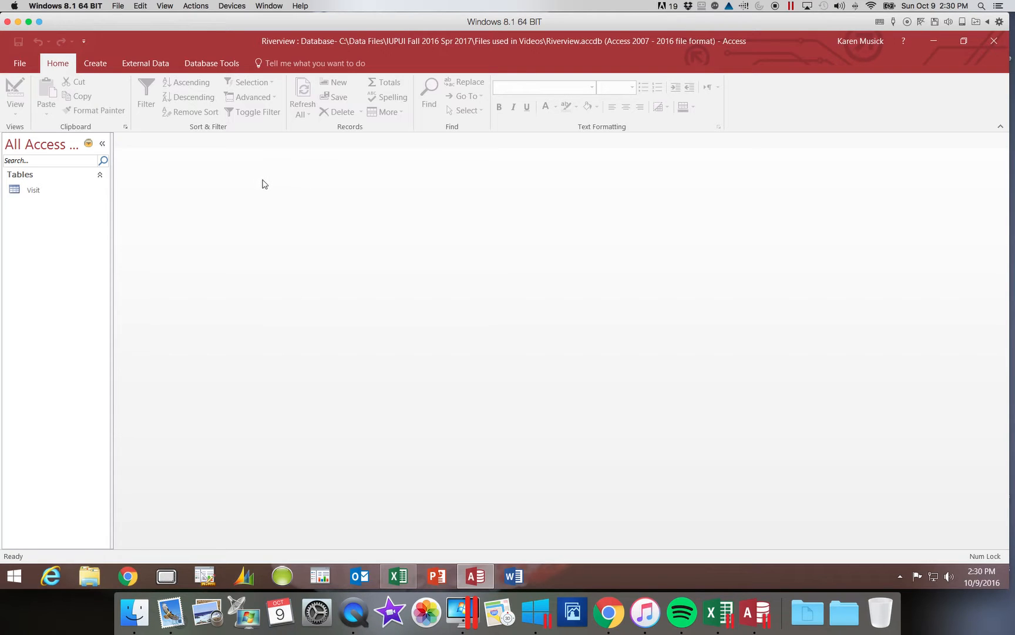
# - Reopen the Visit table from the Navigation Pane and drag the Reason column slightly wider
pyautogui.click(33, 192)
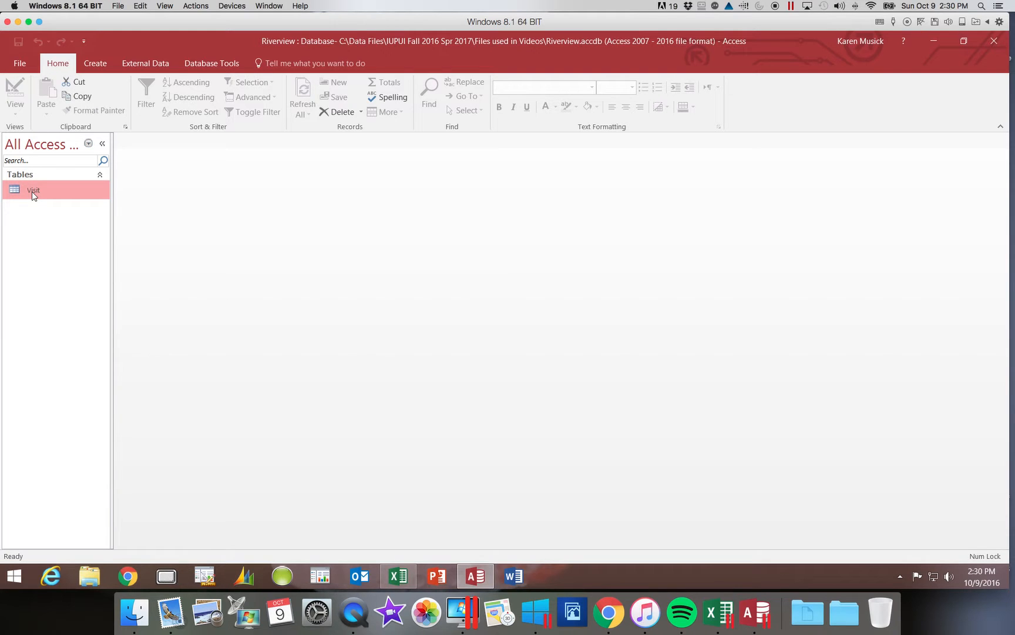
pyautogui.doubleClick(33, 192)
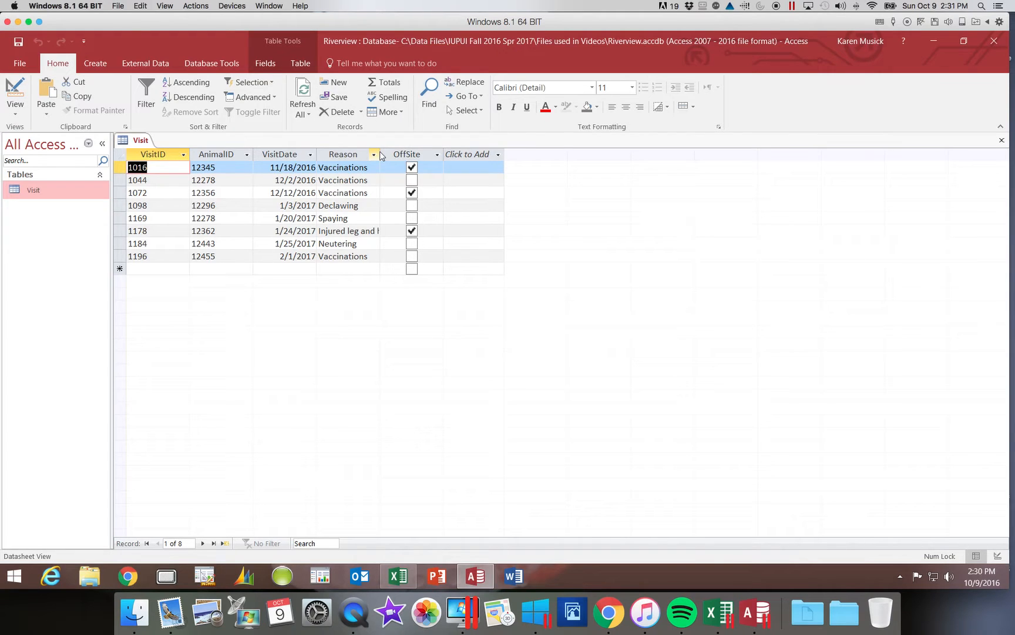
pyautogui.moveTo(380, 154); pyautogui.dragTo(384, 154)
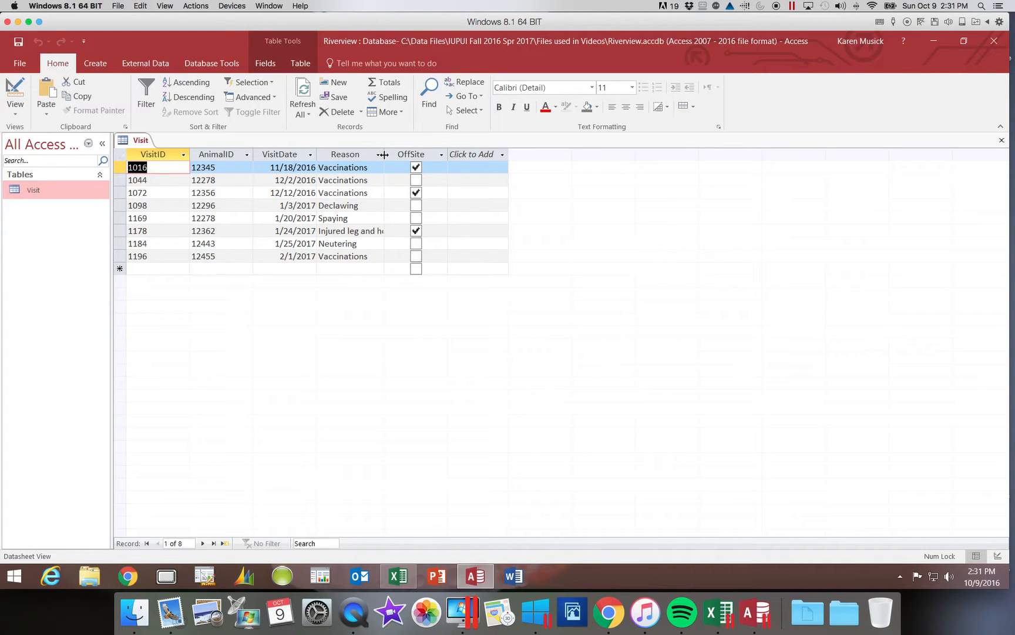
# - Auto-fit the Reason column to its longest entry, 'Injured leg and hoof'
pyautogui.rightClick(359, 159)
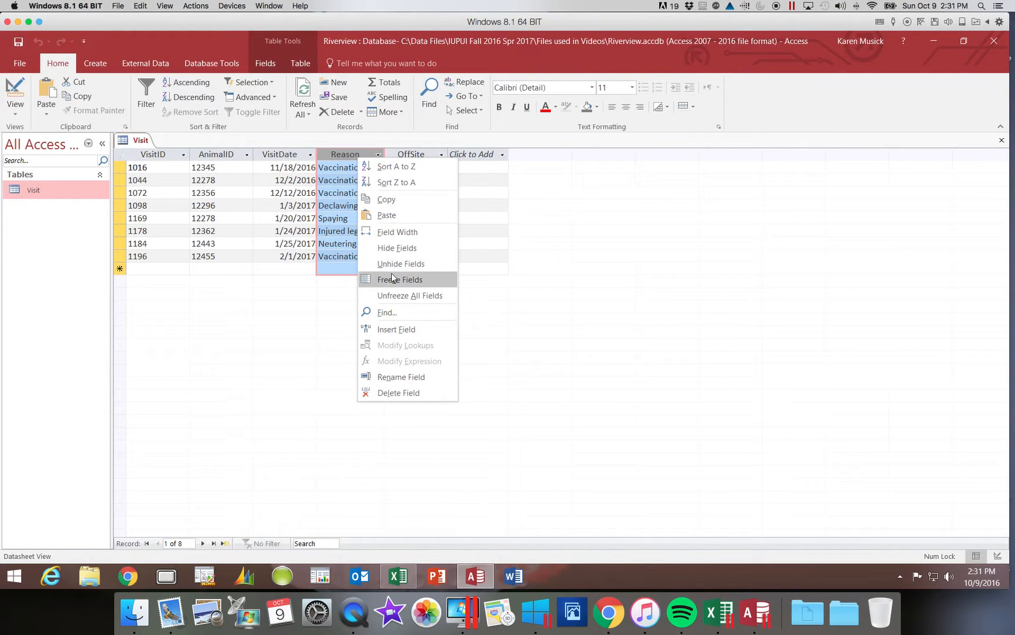
pyautogui.click(399, 232)
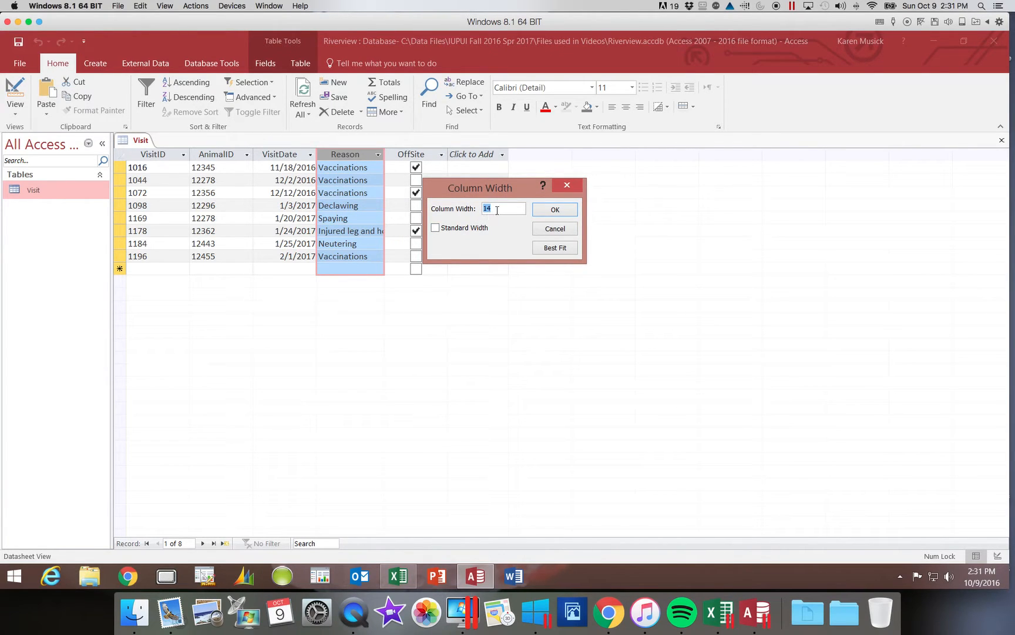
pyautogui.click(544, 229)
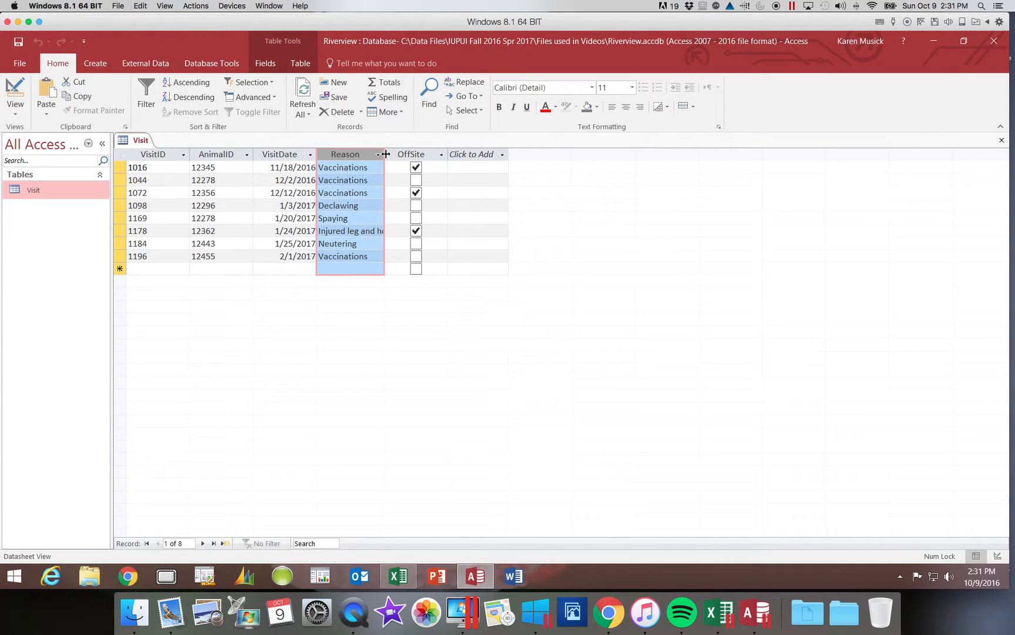
pyautogui.doubleClick(386, 154)
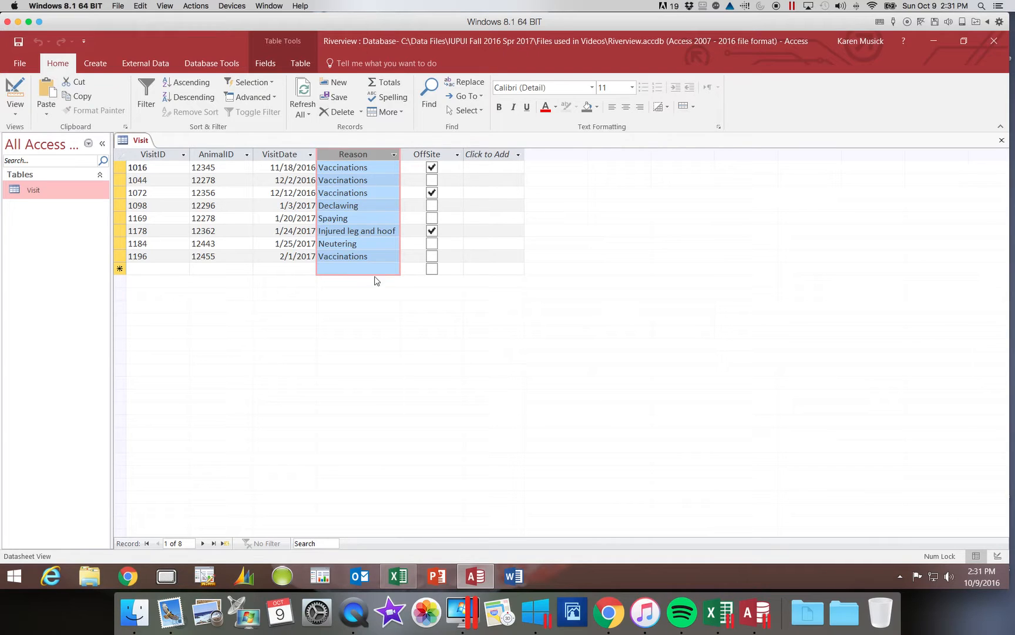
pyautogui.rightClick(373, 161)
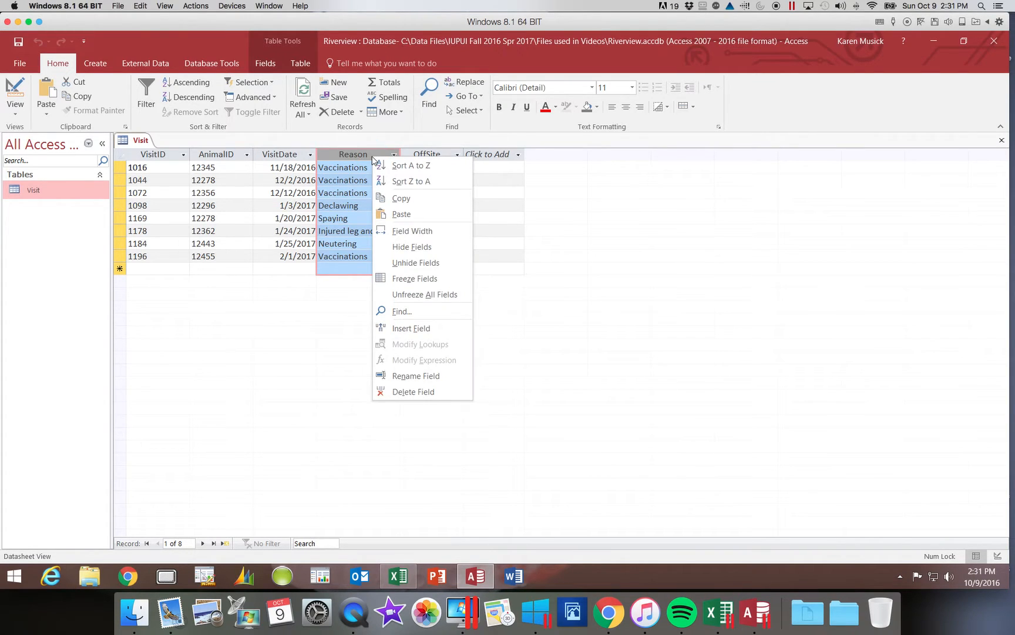
pyautogui.click(411, 231)
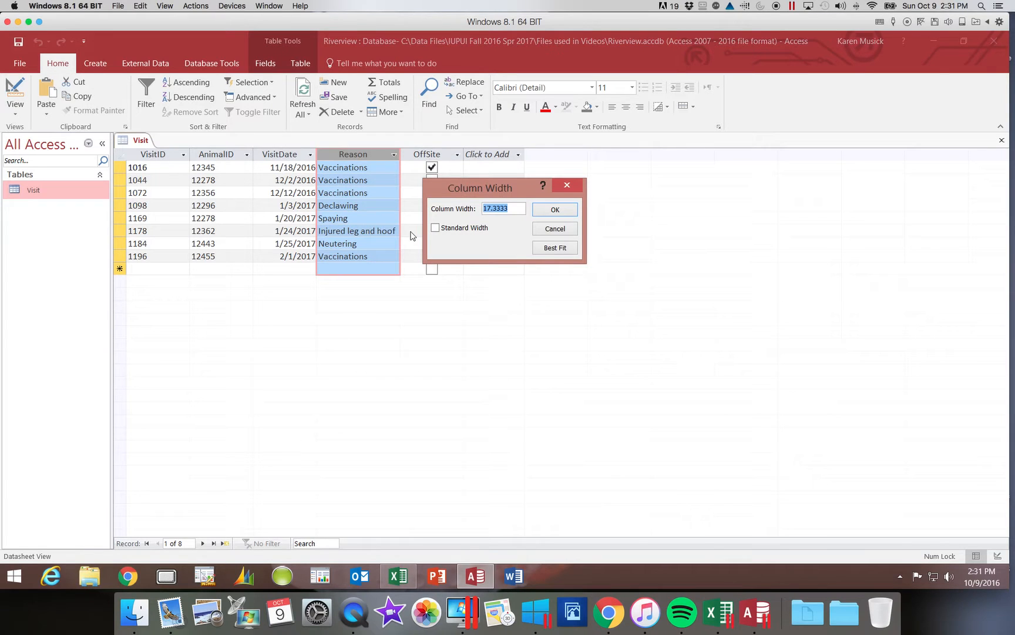
pyautogui.click(556, 248)
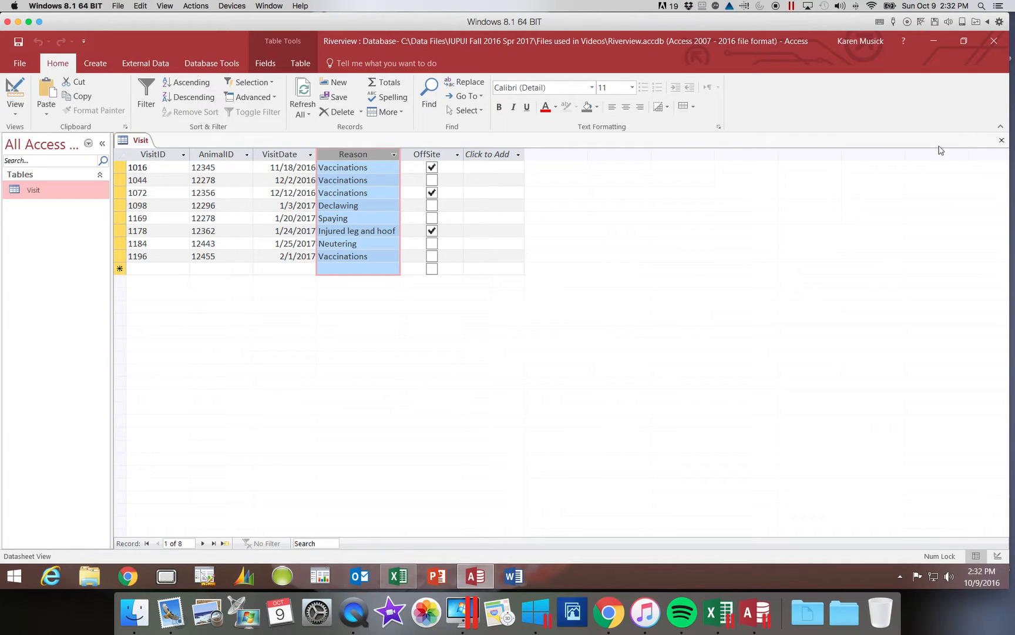
# - Close the Visit table, saving its layout changes, and reopen it in datasheet view
pyautogui.click(1002, 141)
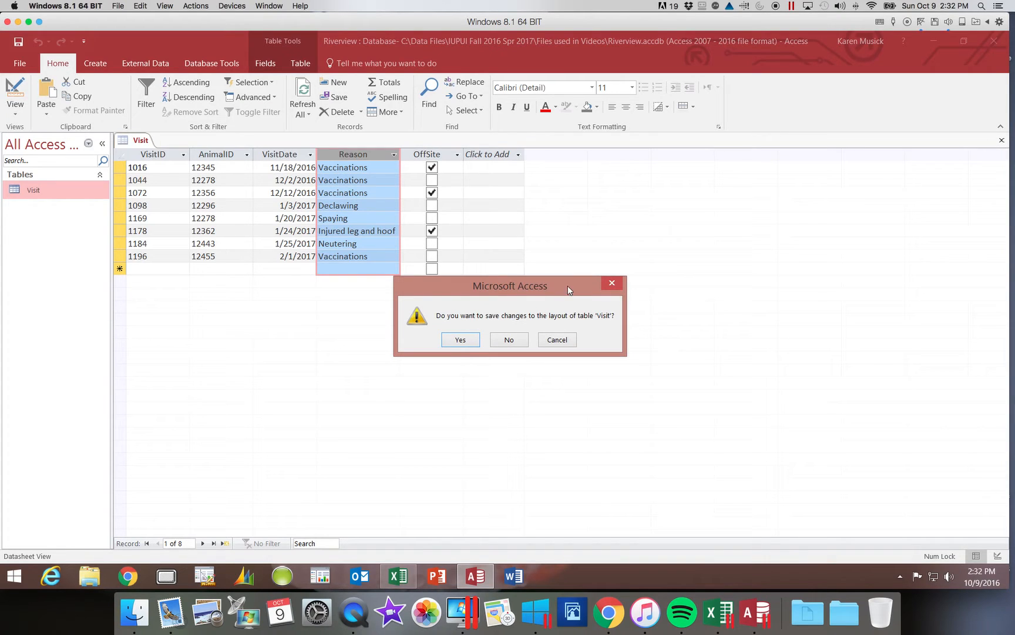
pyautogui.click(461, 341)
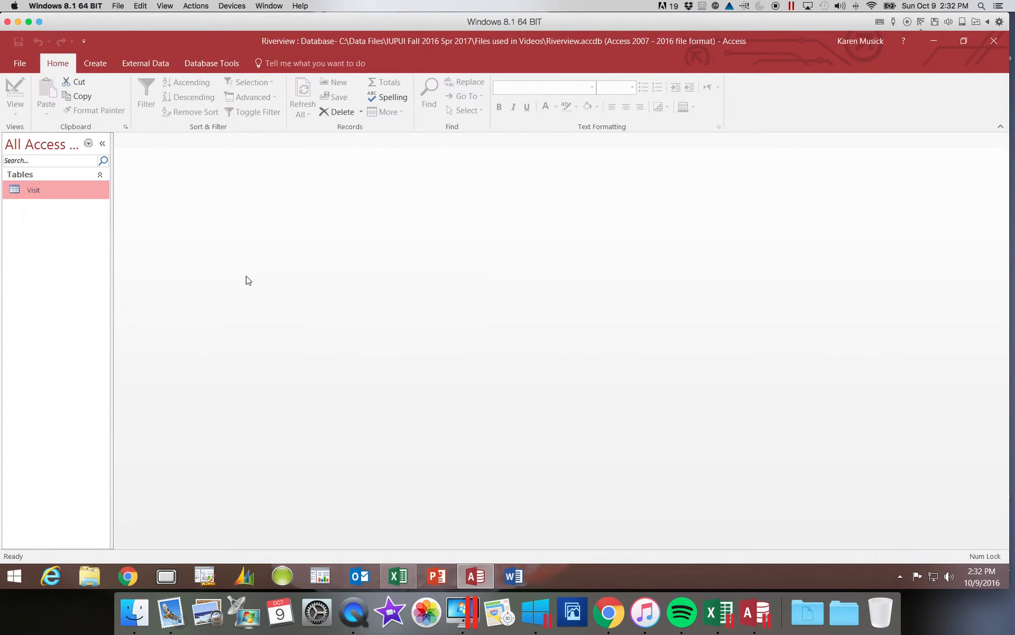
pyautogui.doubleClick(78, 195)
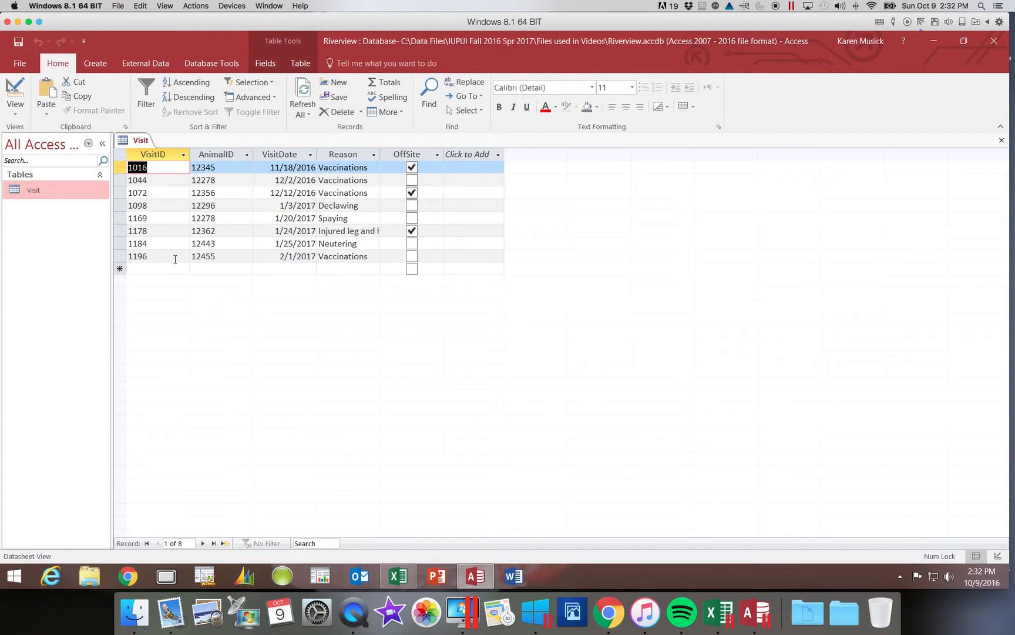
# - AutoFit the Reason column so 'Injured leg and hoof' shows in full, then go to the new-record row
pyautogui.doubleClick(380, 154)
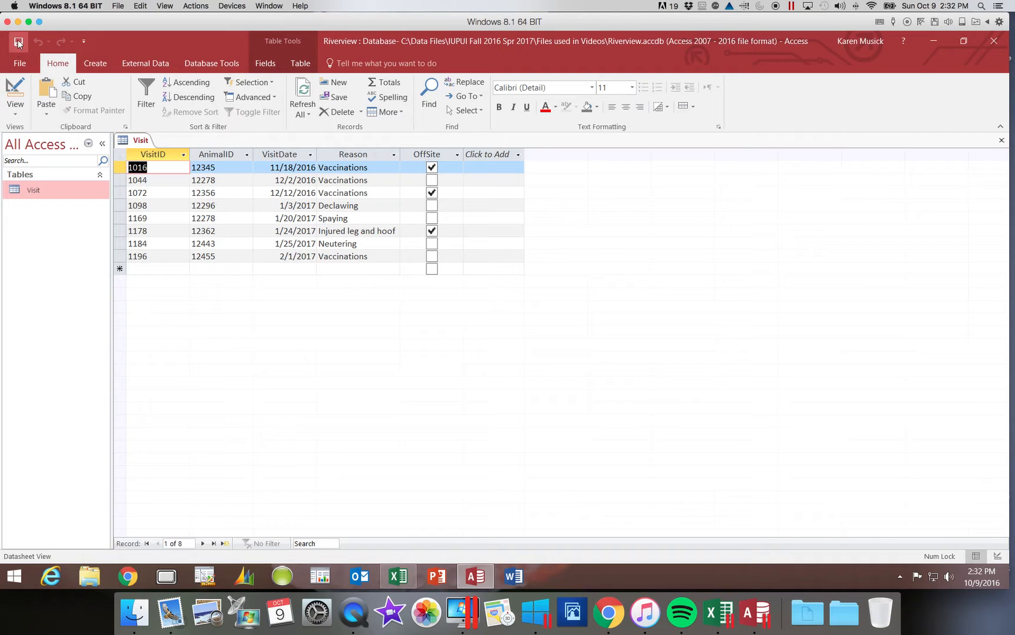
pyautogui.click(146, 268)
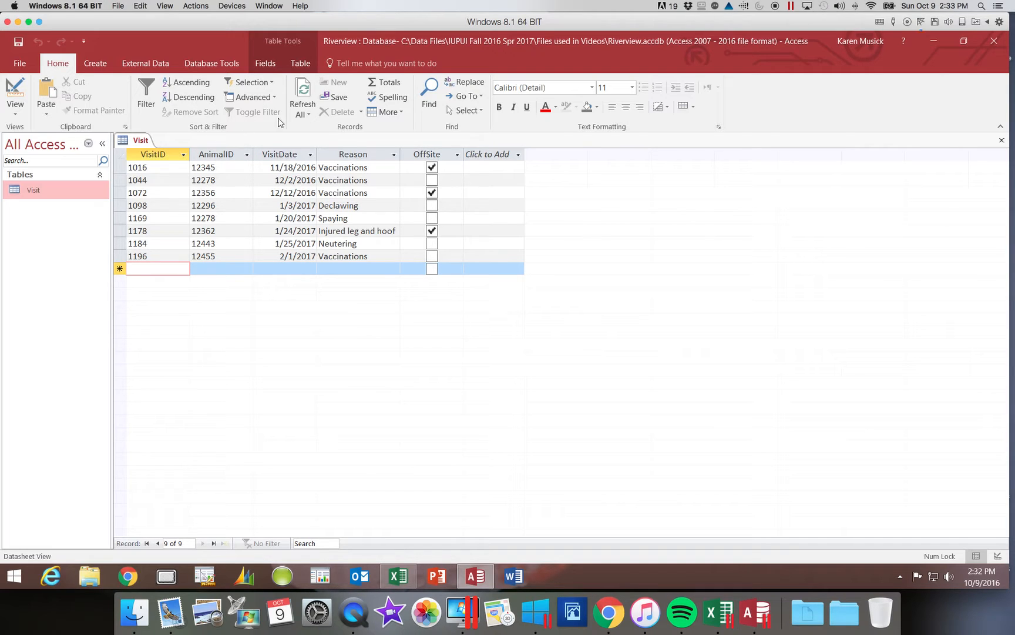
pyautogui.click(275, 67)
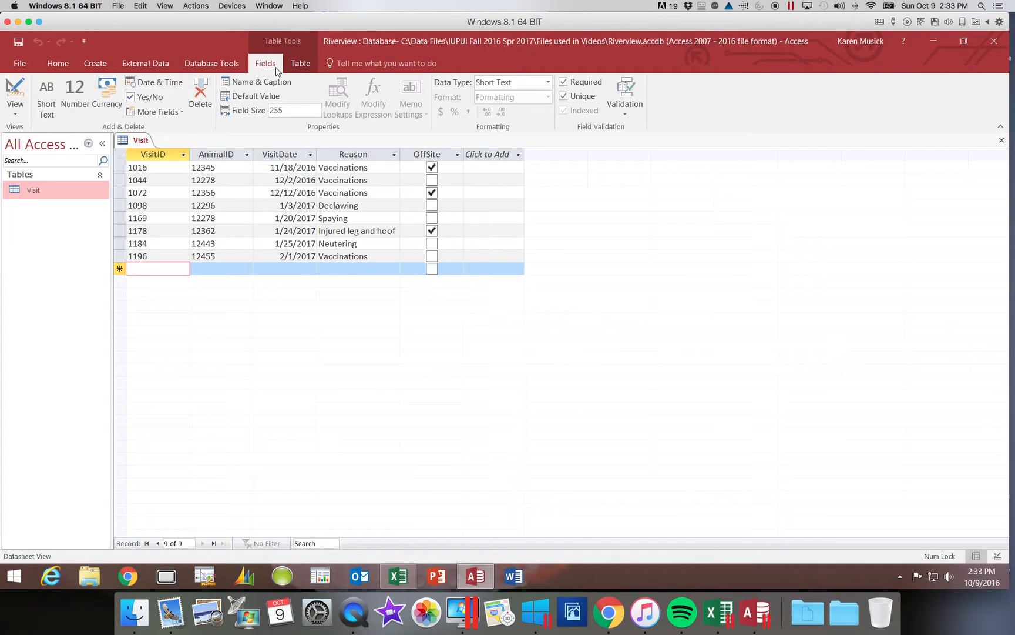
pyautogui.click(65, 66)
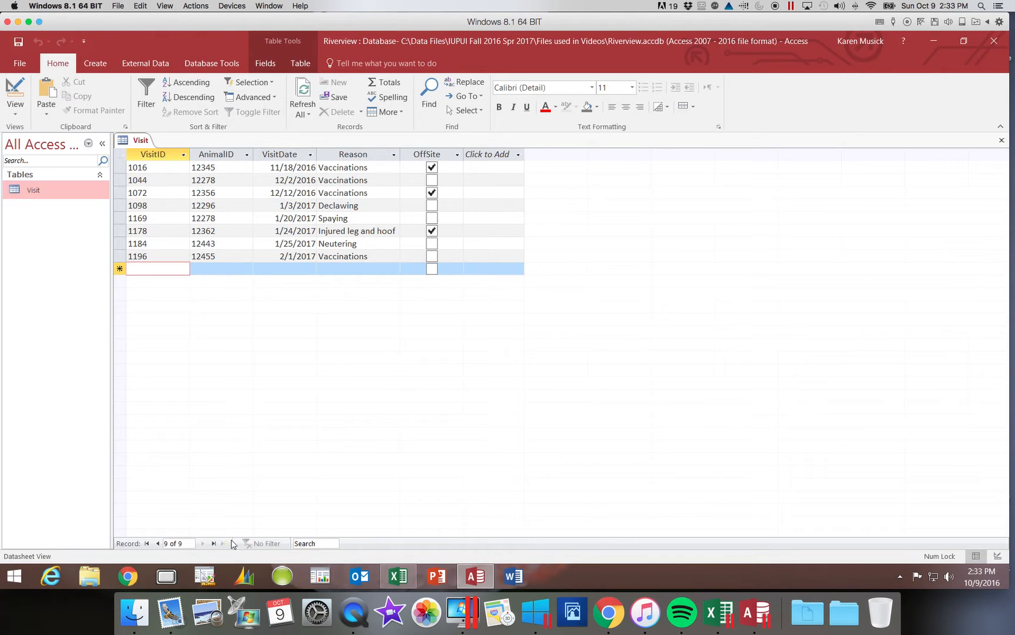
# - Add visit 1036 for animal 12294 on 11/29/2016 with reason Declawing
pyautogui.click(139, 270)
pyautogui.write('1016')
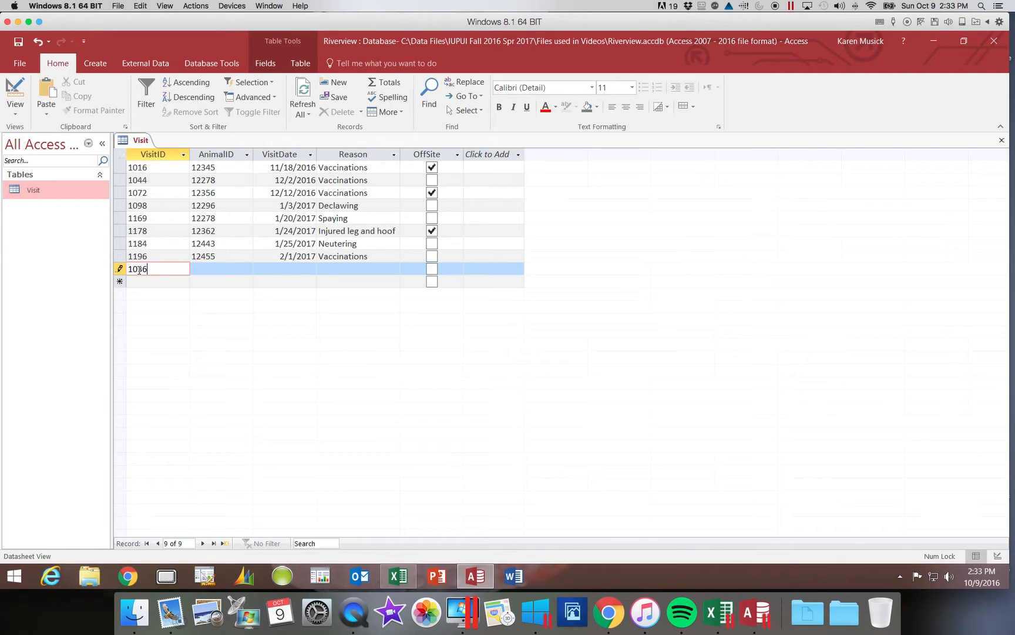
pyautogui.press('Tab')
pyautogui.write('12294')
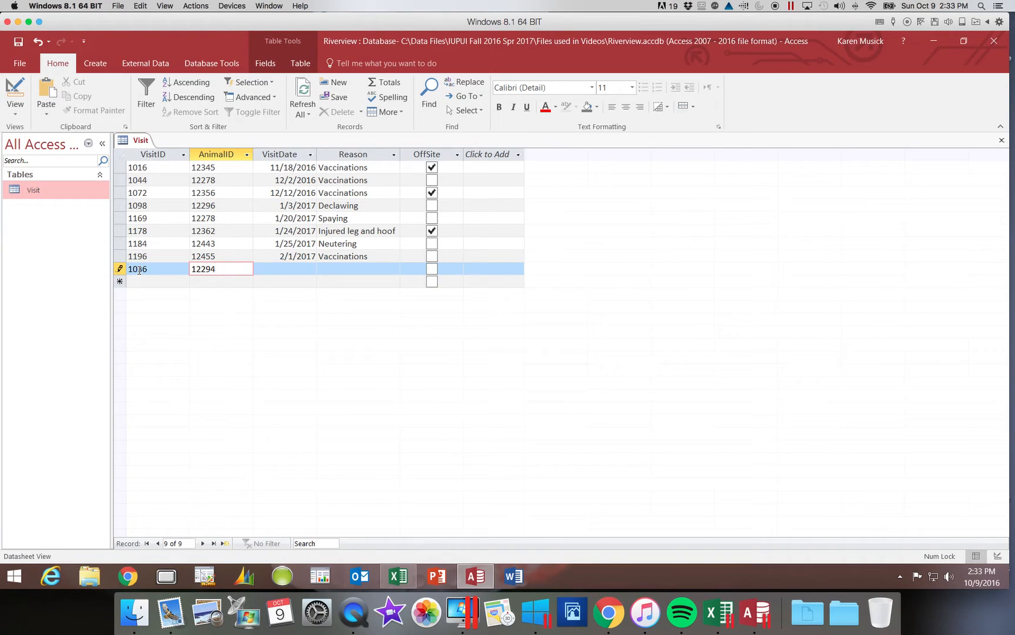
pyautogui.press('Tab')
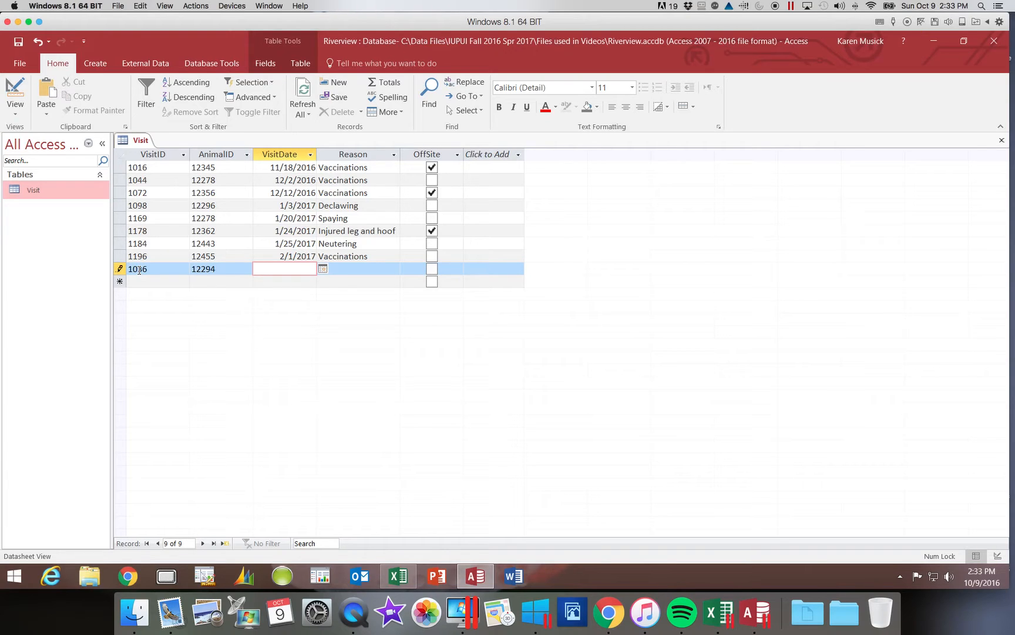
pyautogui.write('11/29/16')
pyautogui.press('Tab')
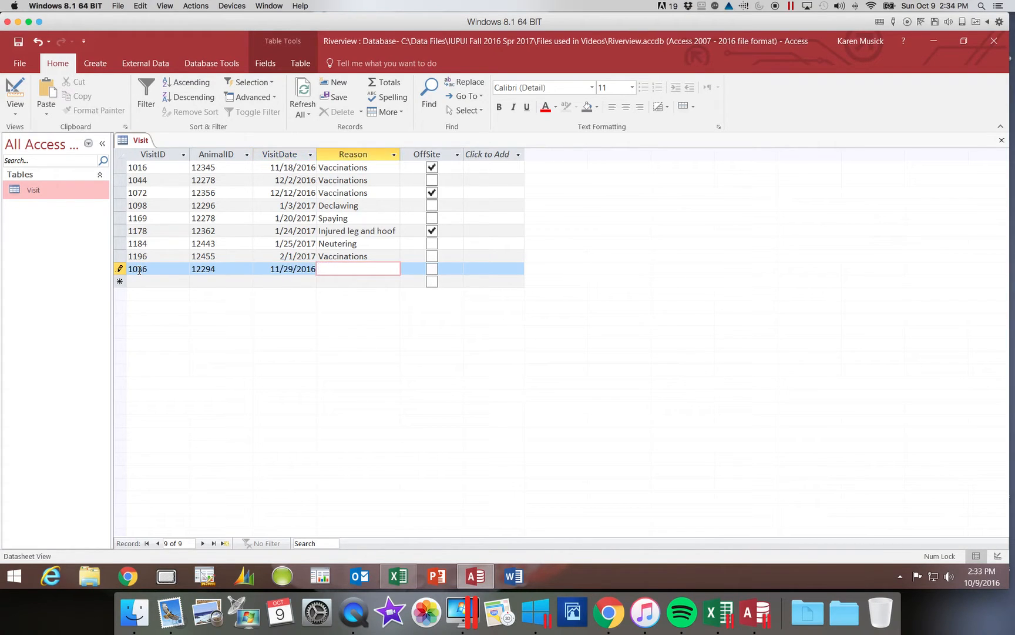
pyautogui.write('Declawing')
pyautogui.press('Tab')
pyautogui.press('Tab')
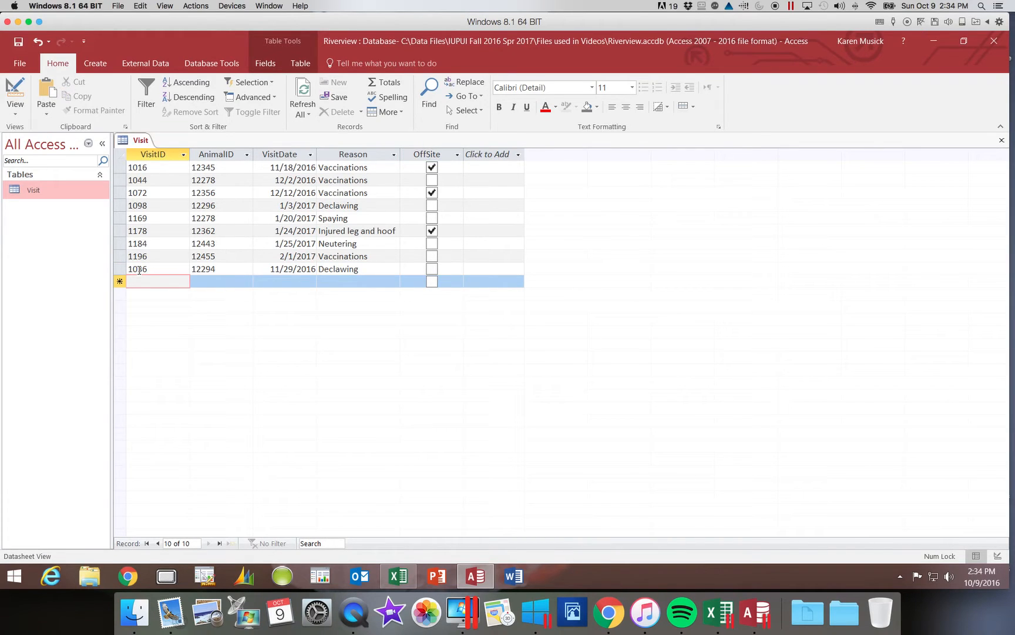
# - Add visit 1152 for animal 12318 on 1/13/2017 with reason Not eating
pyautogui.write('1152')
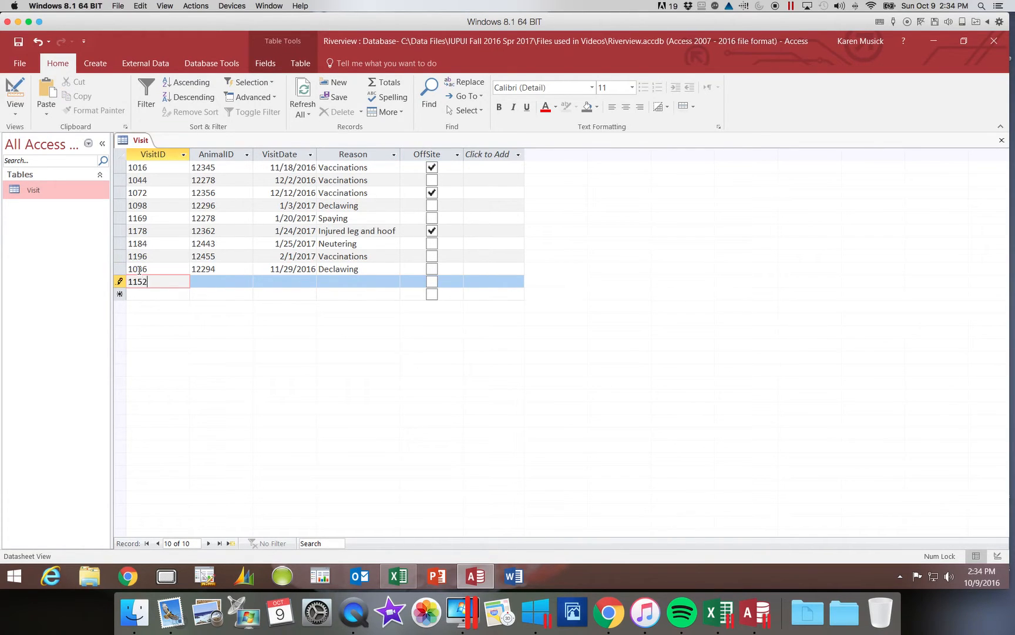
pyautogui.press('Tab')
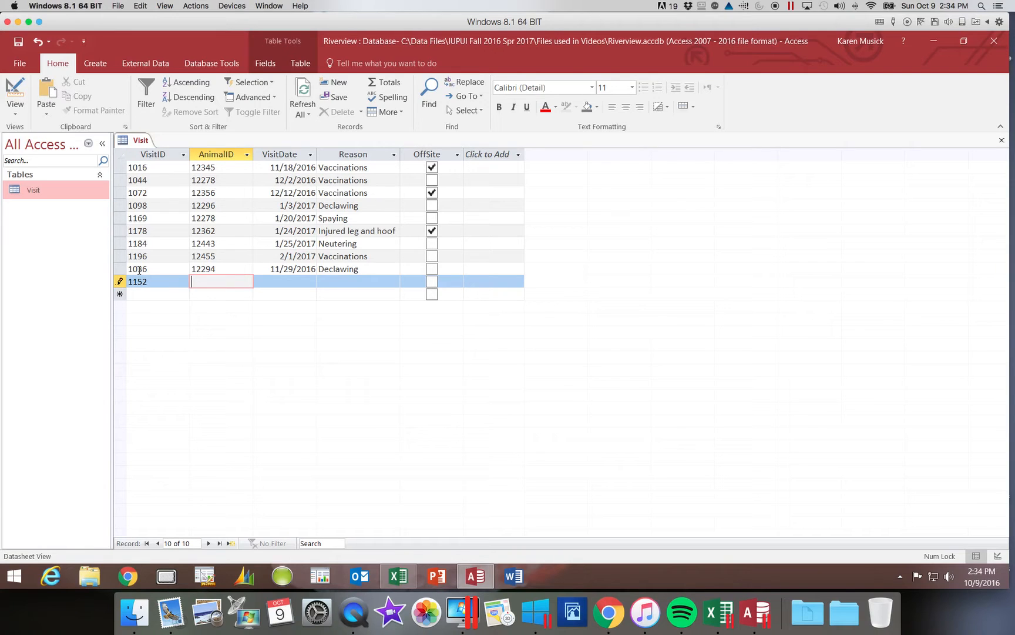
pyautogui.write('12318')
pyautogui.press('Tab')
pyautogui.write('1')
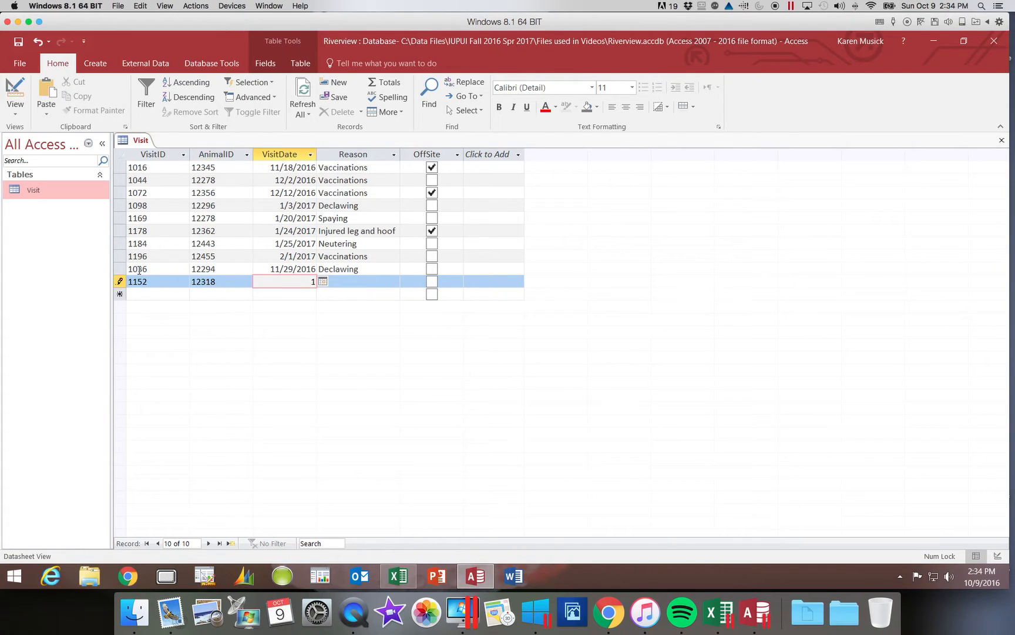
pyautogui.write('/13/2017')
pyautogui.press('Tab')
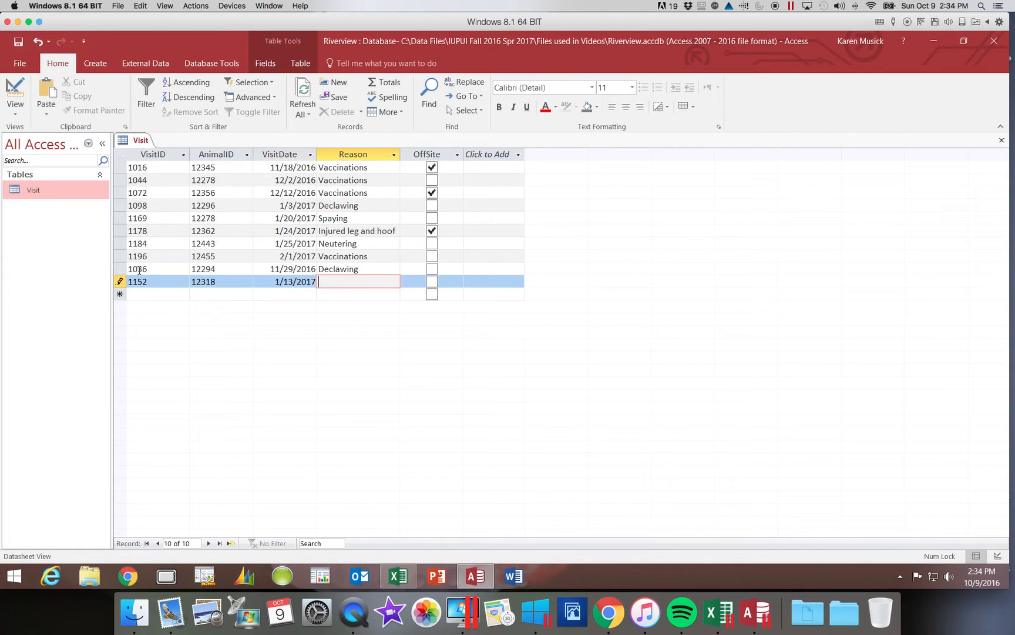
pyautogui.write('Not eating')
pyautogui.press('Tab')
pyautogui.press('Tab')
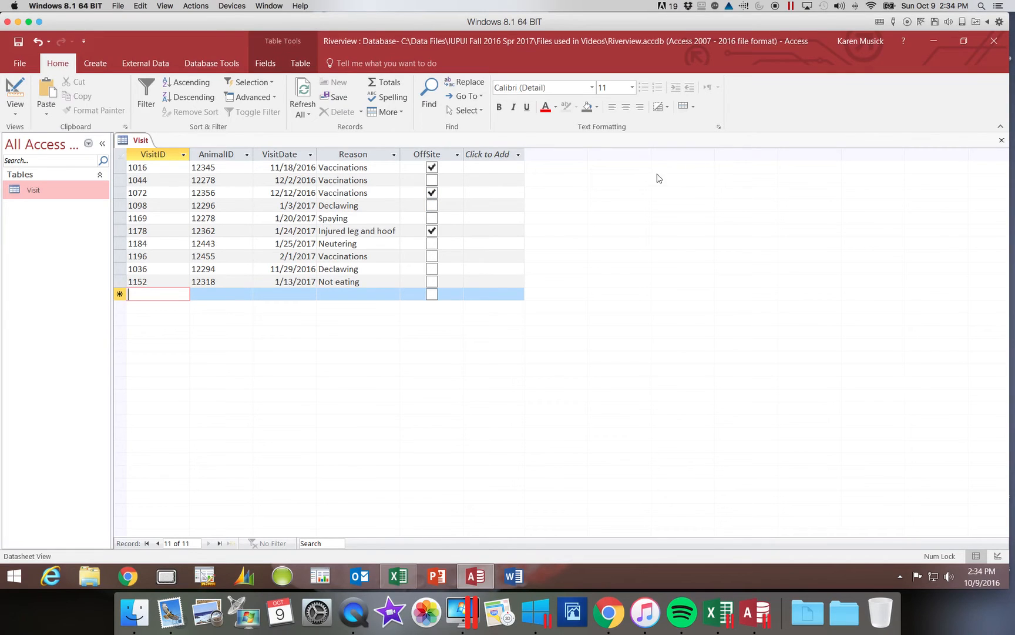
# - Close and reopen the Visit table so its ten visits list in VisitID order
pyautogui.click(1001, 141)
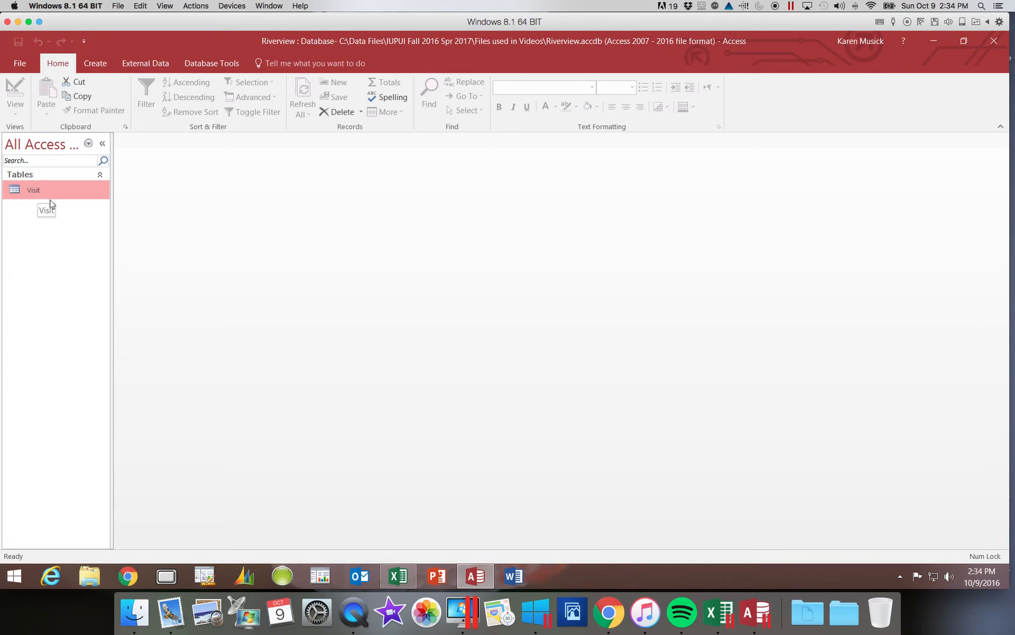
pyautogui.doubleClick(34, 188)
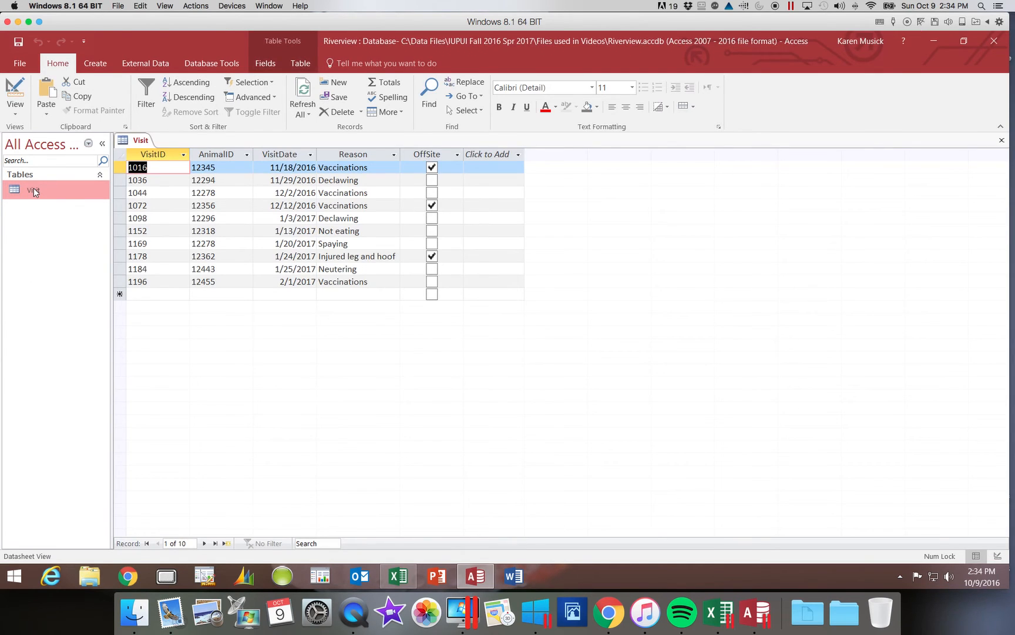